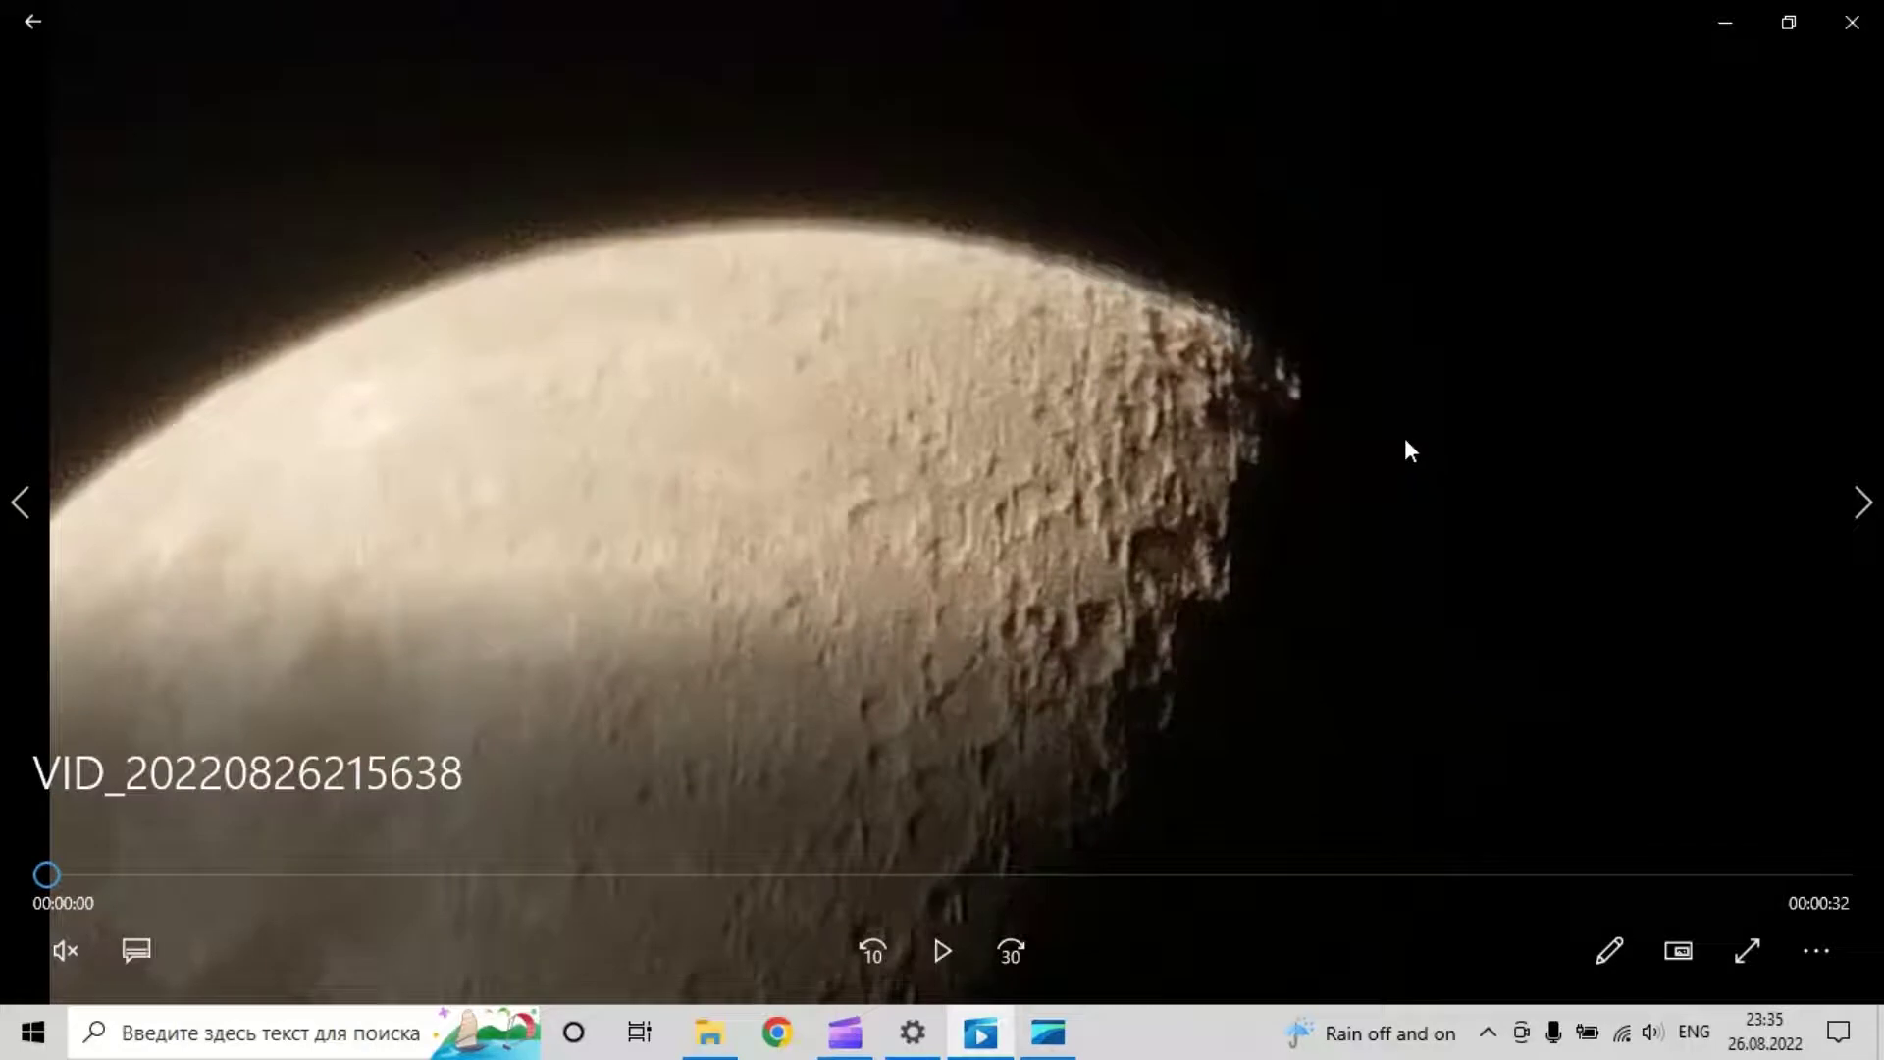
Step: Switch the moon video to full screen and start playing it
left_click(1757, 955)
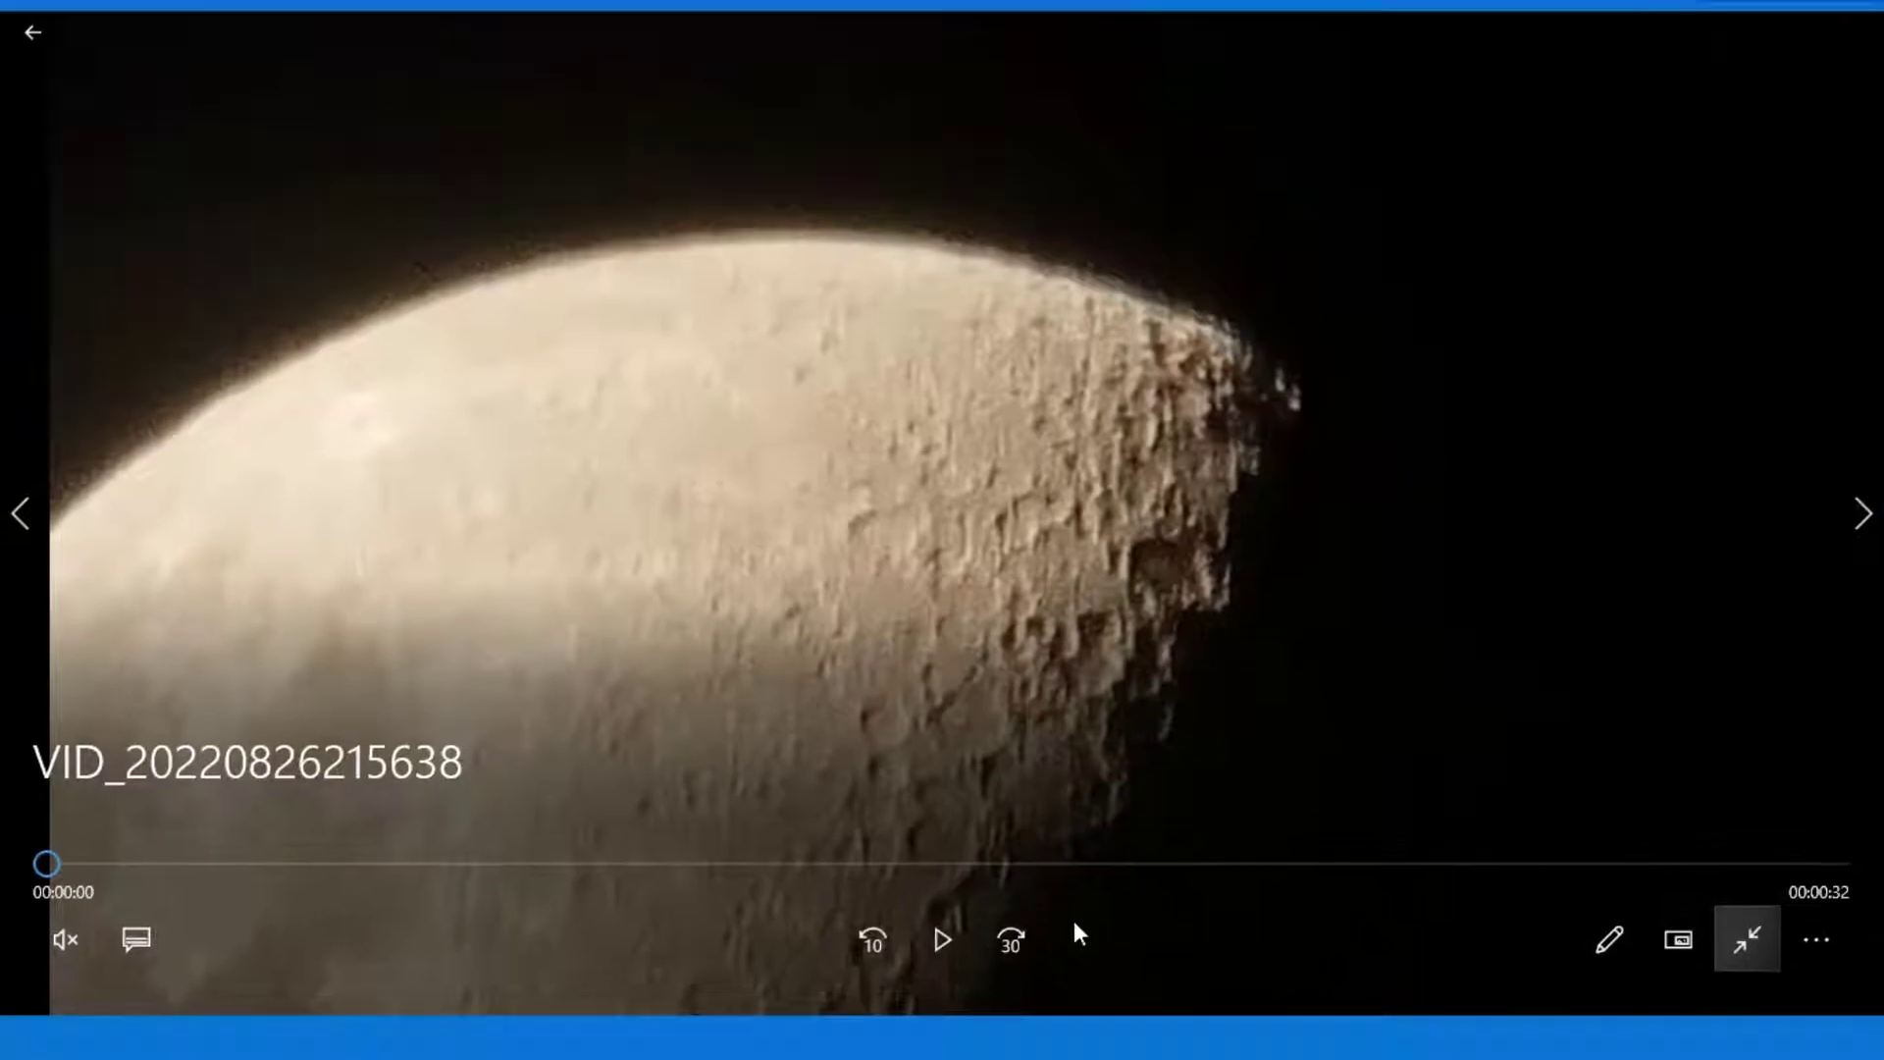
left_click(938, 985)
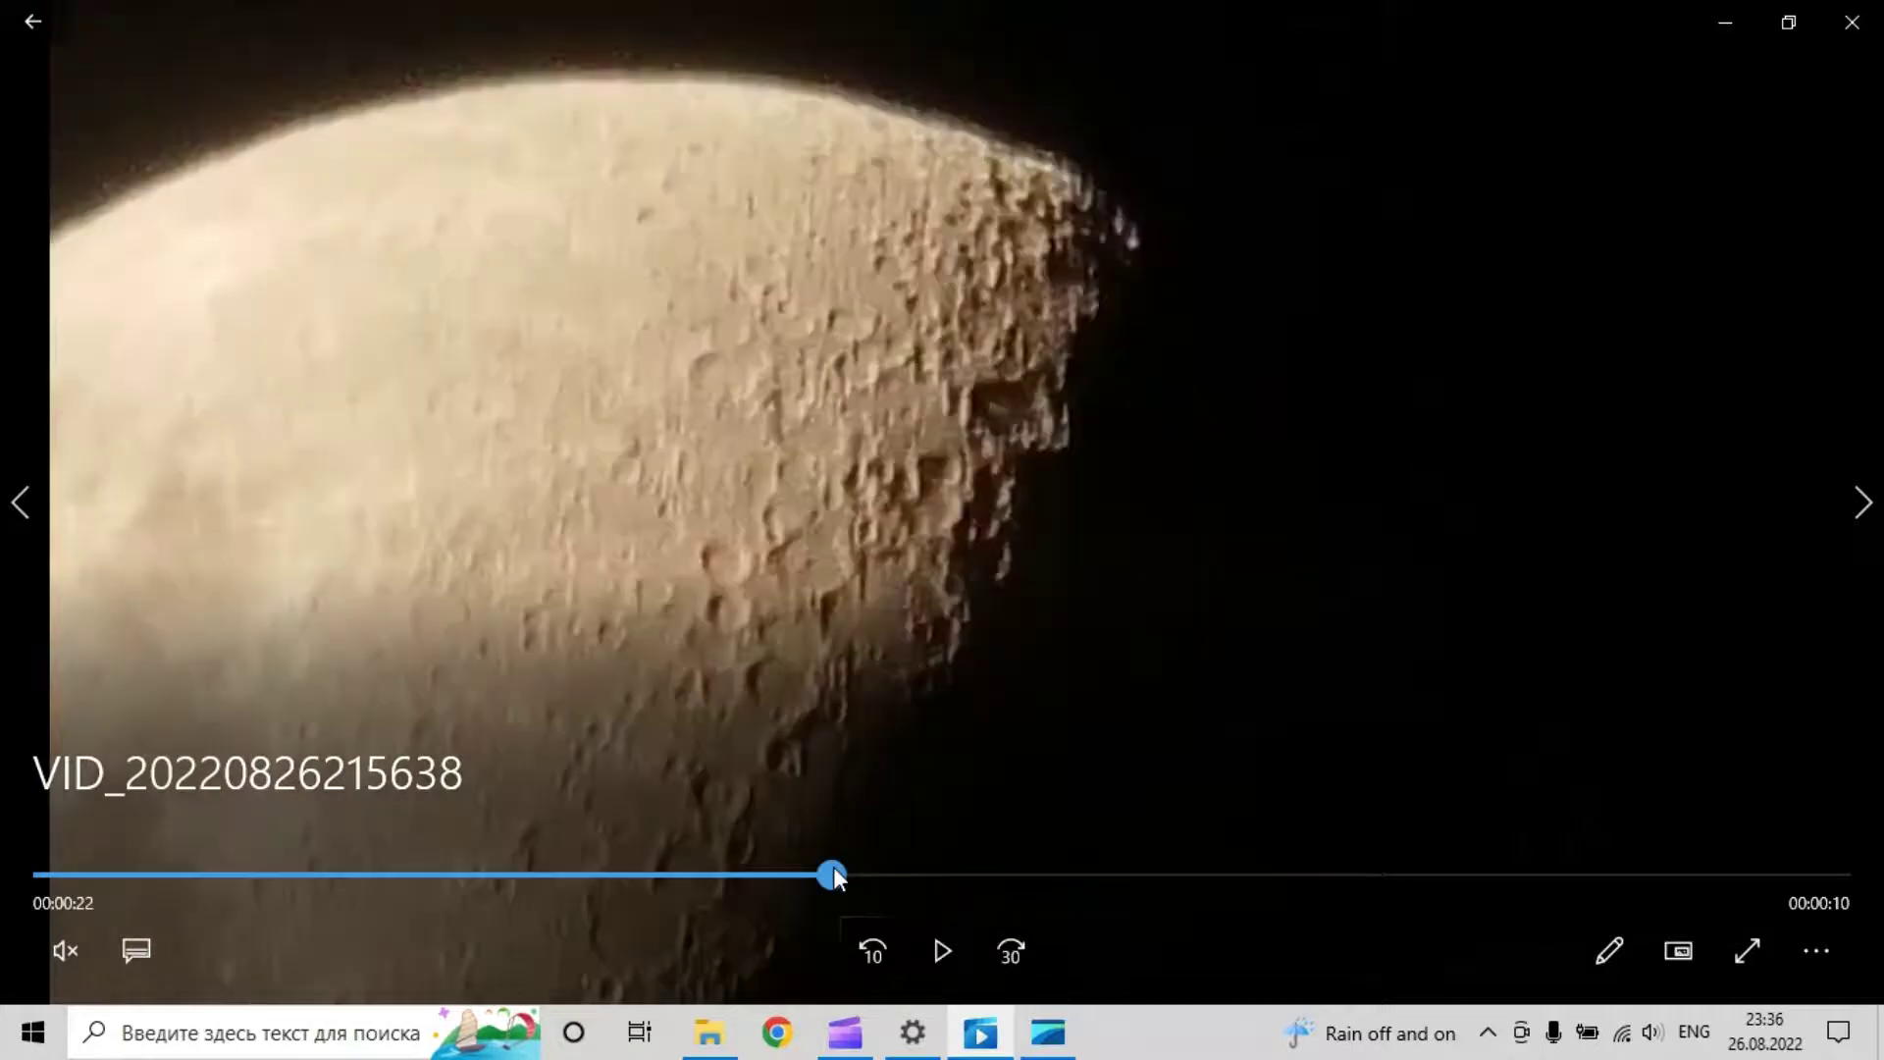
Step: Skip ahead to a later point in the moon video
left_click_drag(833, 874, 891, 880)
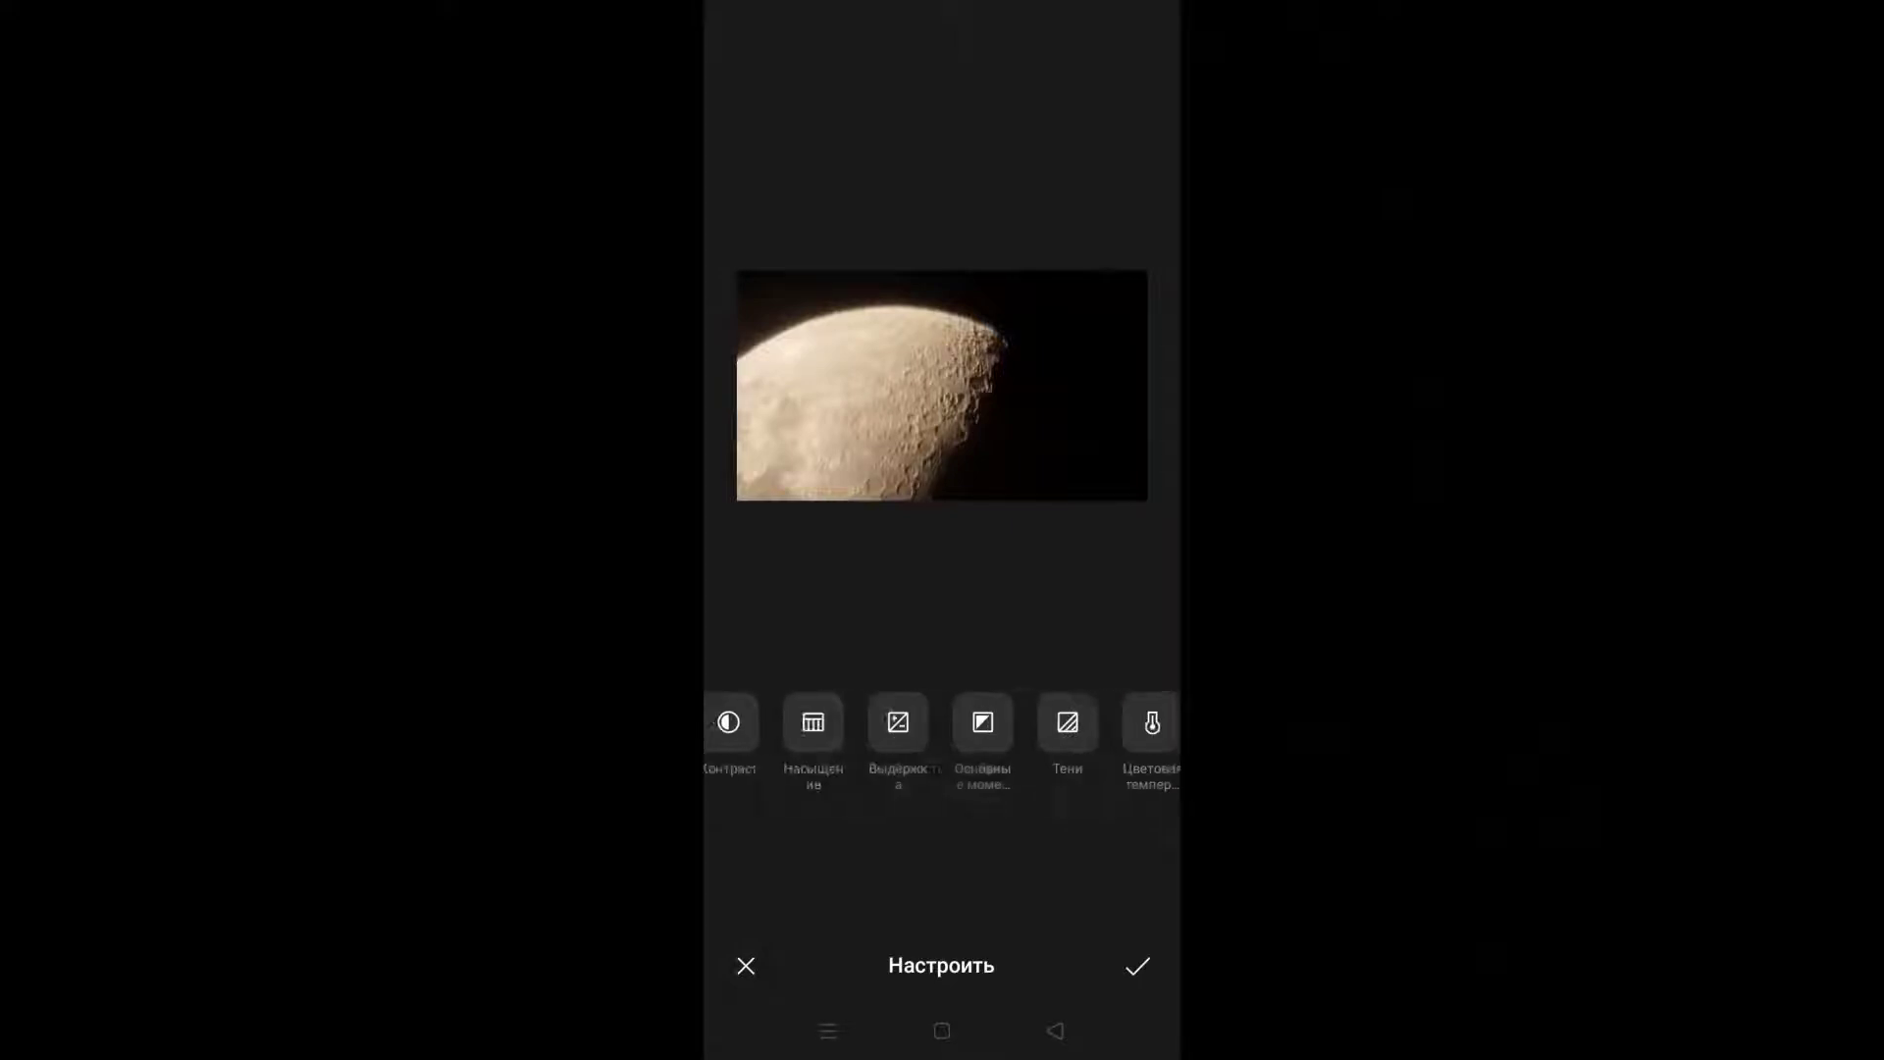
Step: Try stronger sharpness on the moon photo, then return it to 0
left_click(1063, 723)
left_click(1172, 723)
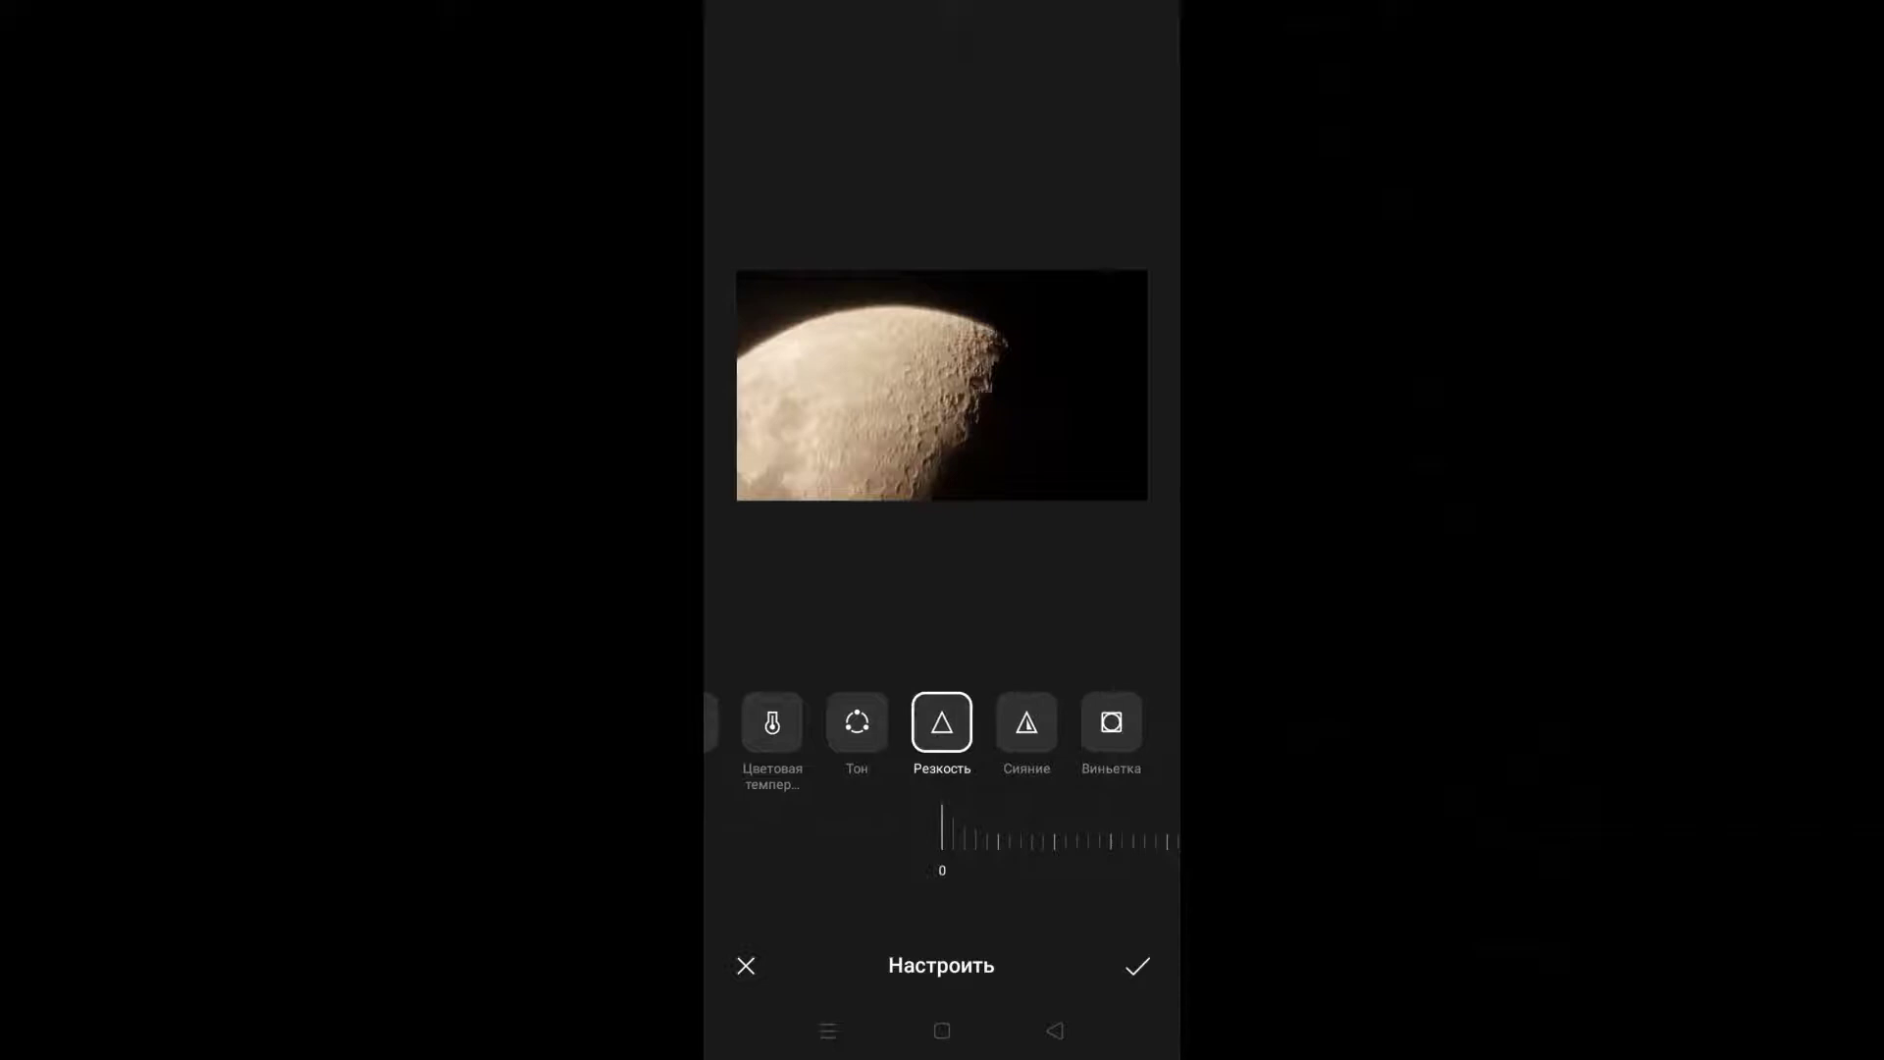
mouse_move(942, 839)
left_mouse_down()
mouse_move(1129, 839)
mouse_move(844, 839)
mouse_move(942, 839)
left_mouse_up()
left_click_drag(942, 726, 1026, 726)
left_click_drag(785, 726, 1129, 726)
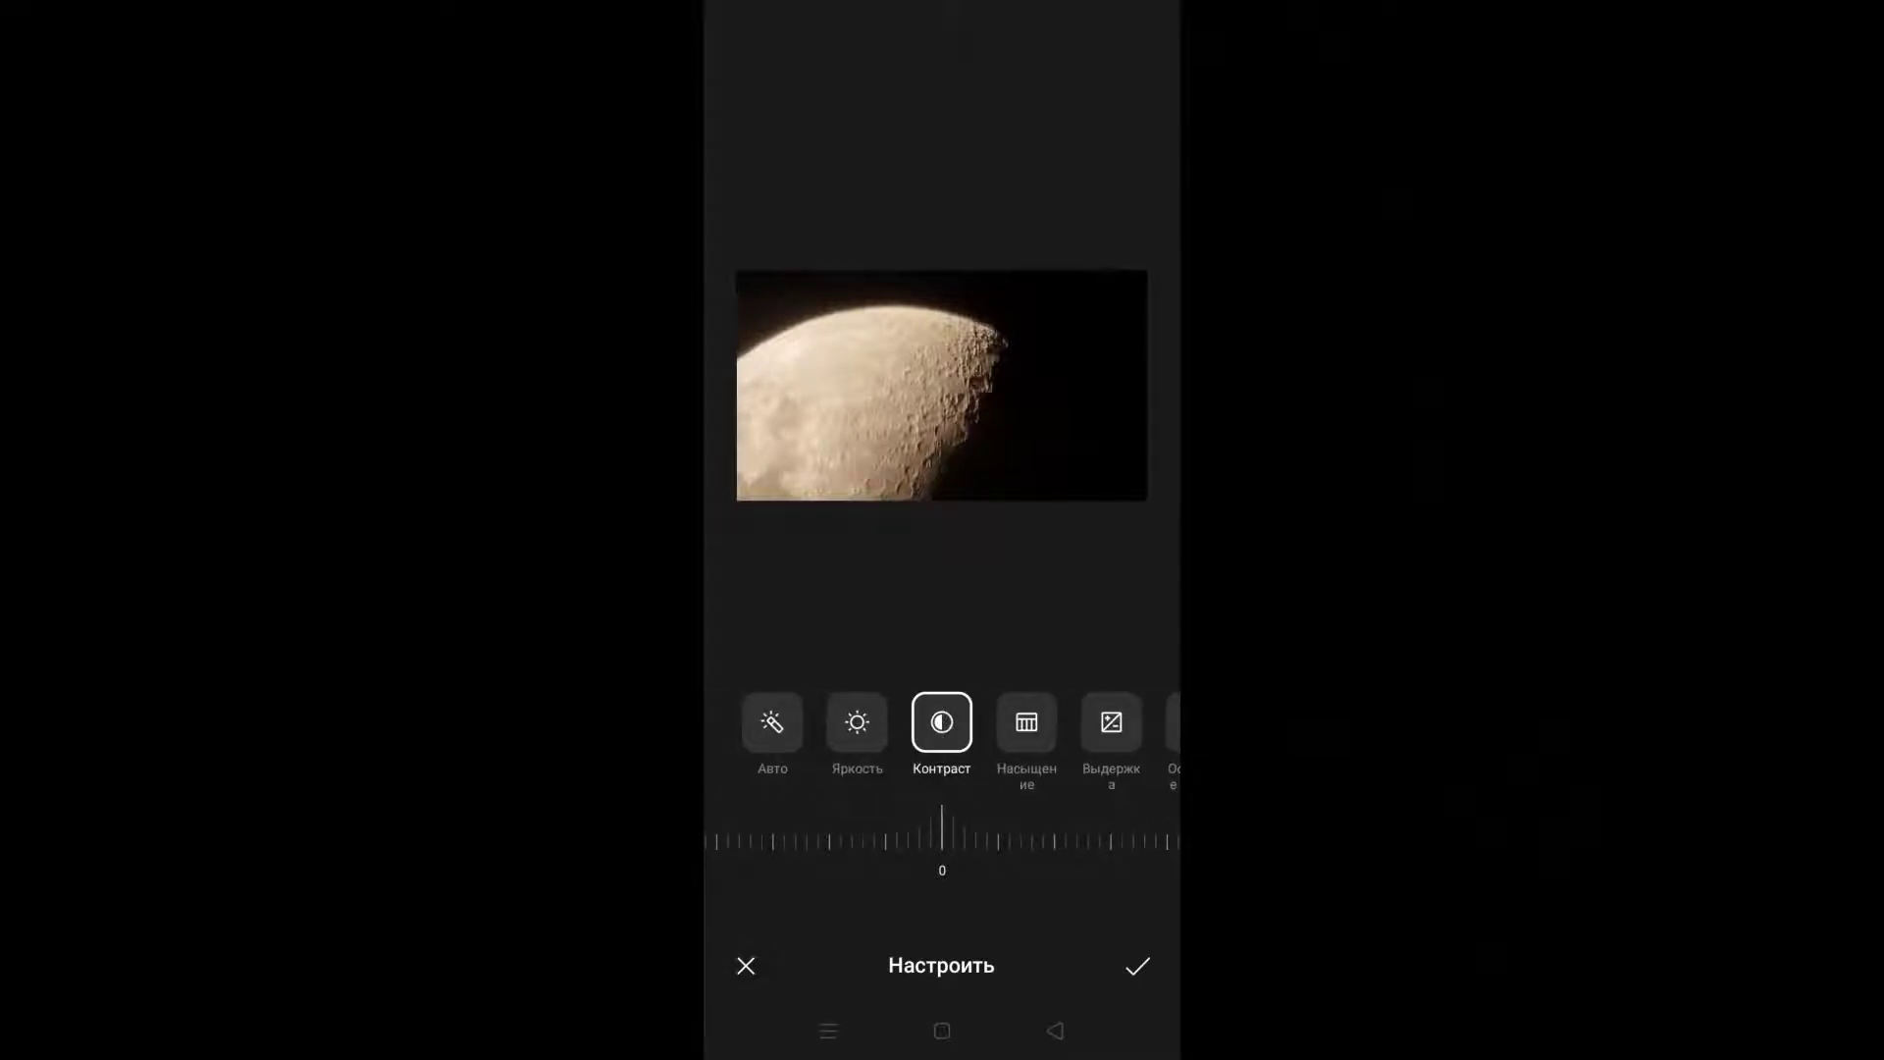
Step: Lower brightness to -100, leave exposure at 0, and lift shadows to 100
left_click(856, 722)
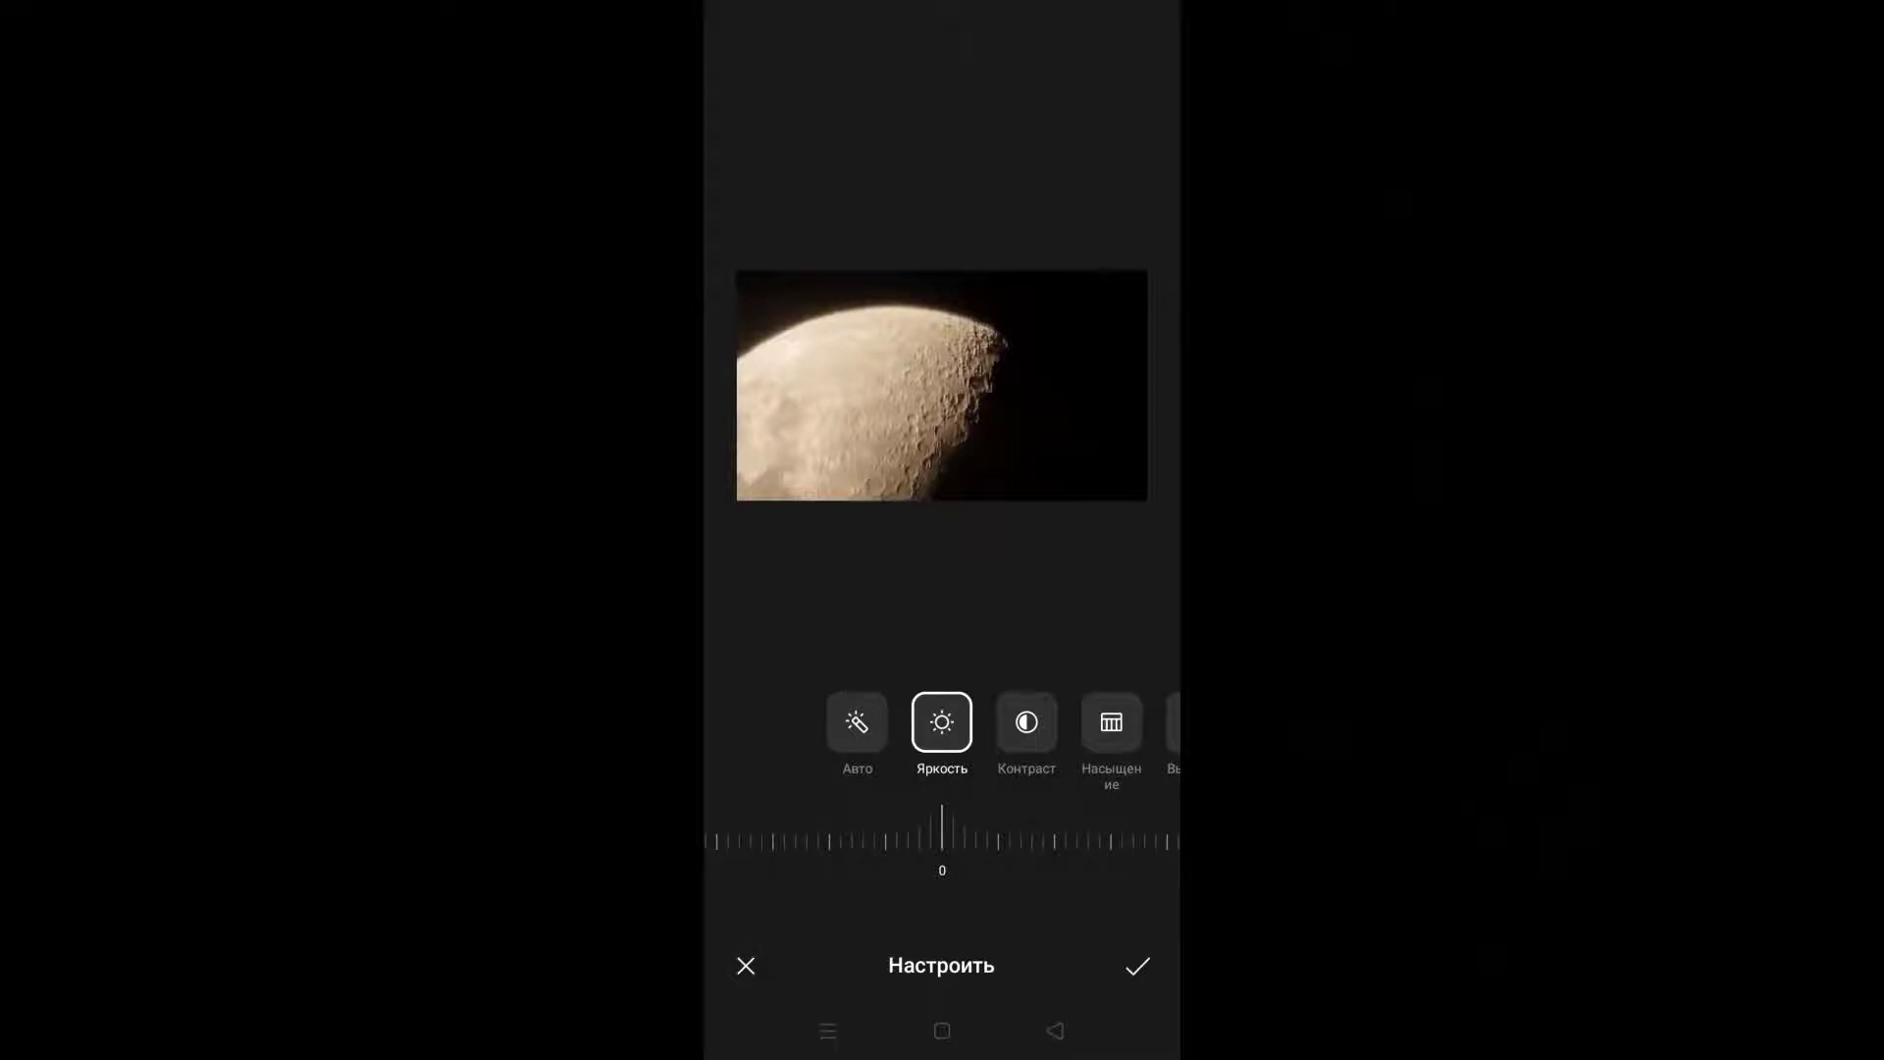
left_click_drag(942, 840, 1167, 840)
left_click(1111, 722)
left_click(1026, 723)
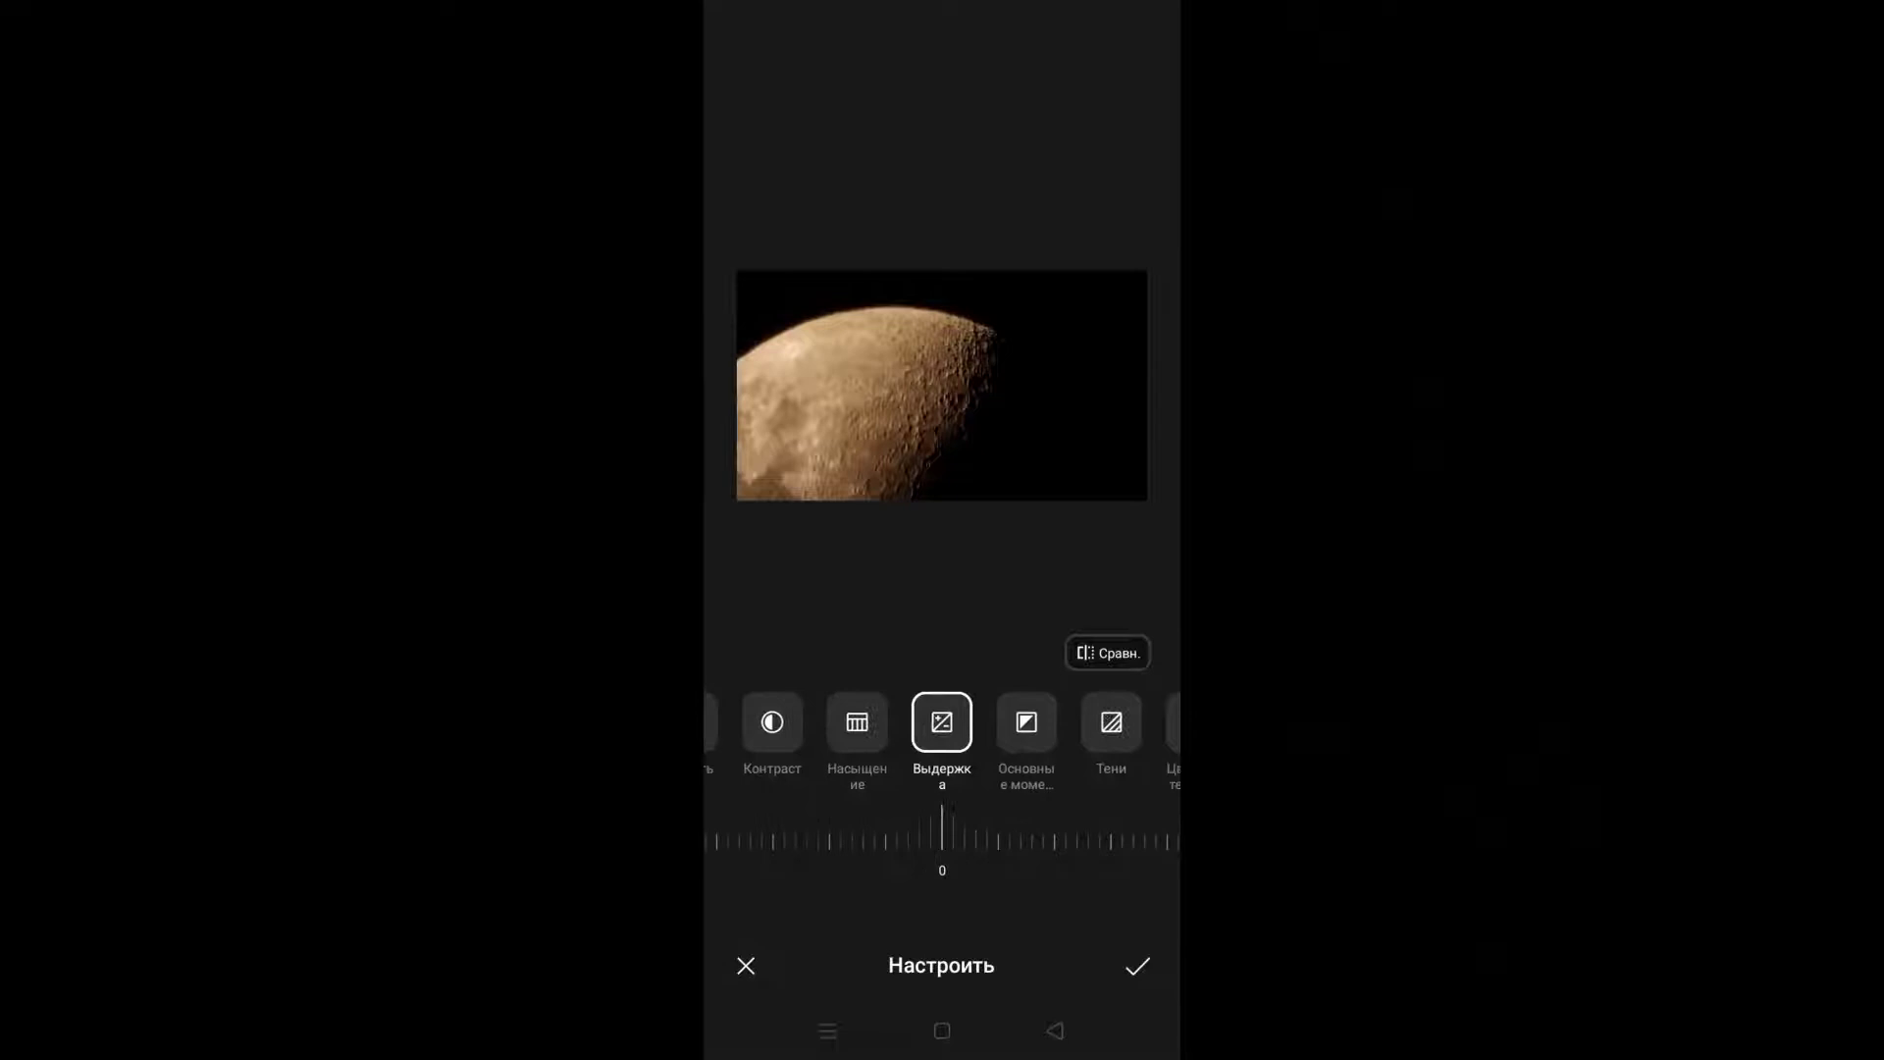
left_click_drag(942, 840, 717, 840)
left_click(1110, 722)
left_click(1173, 722)
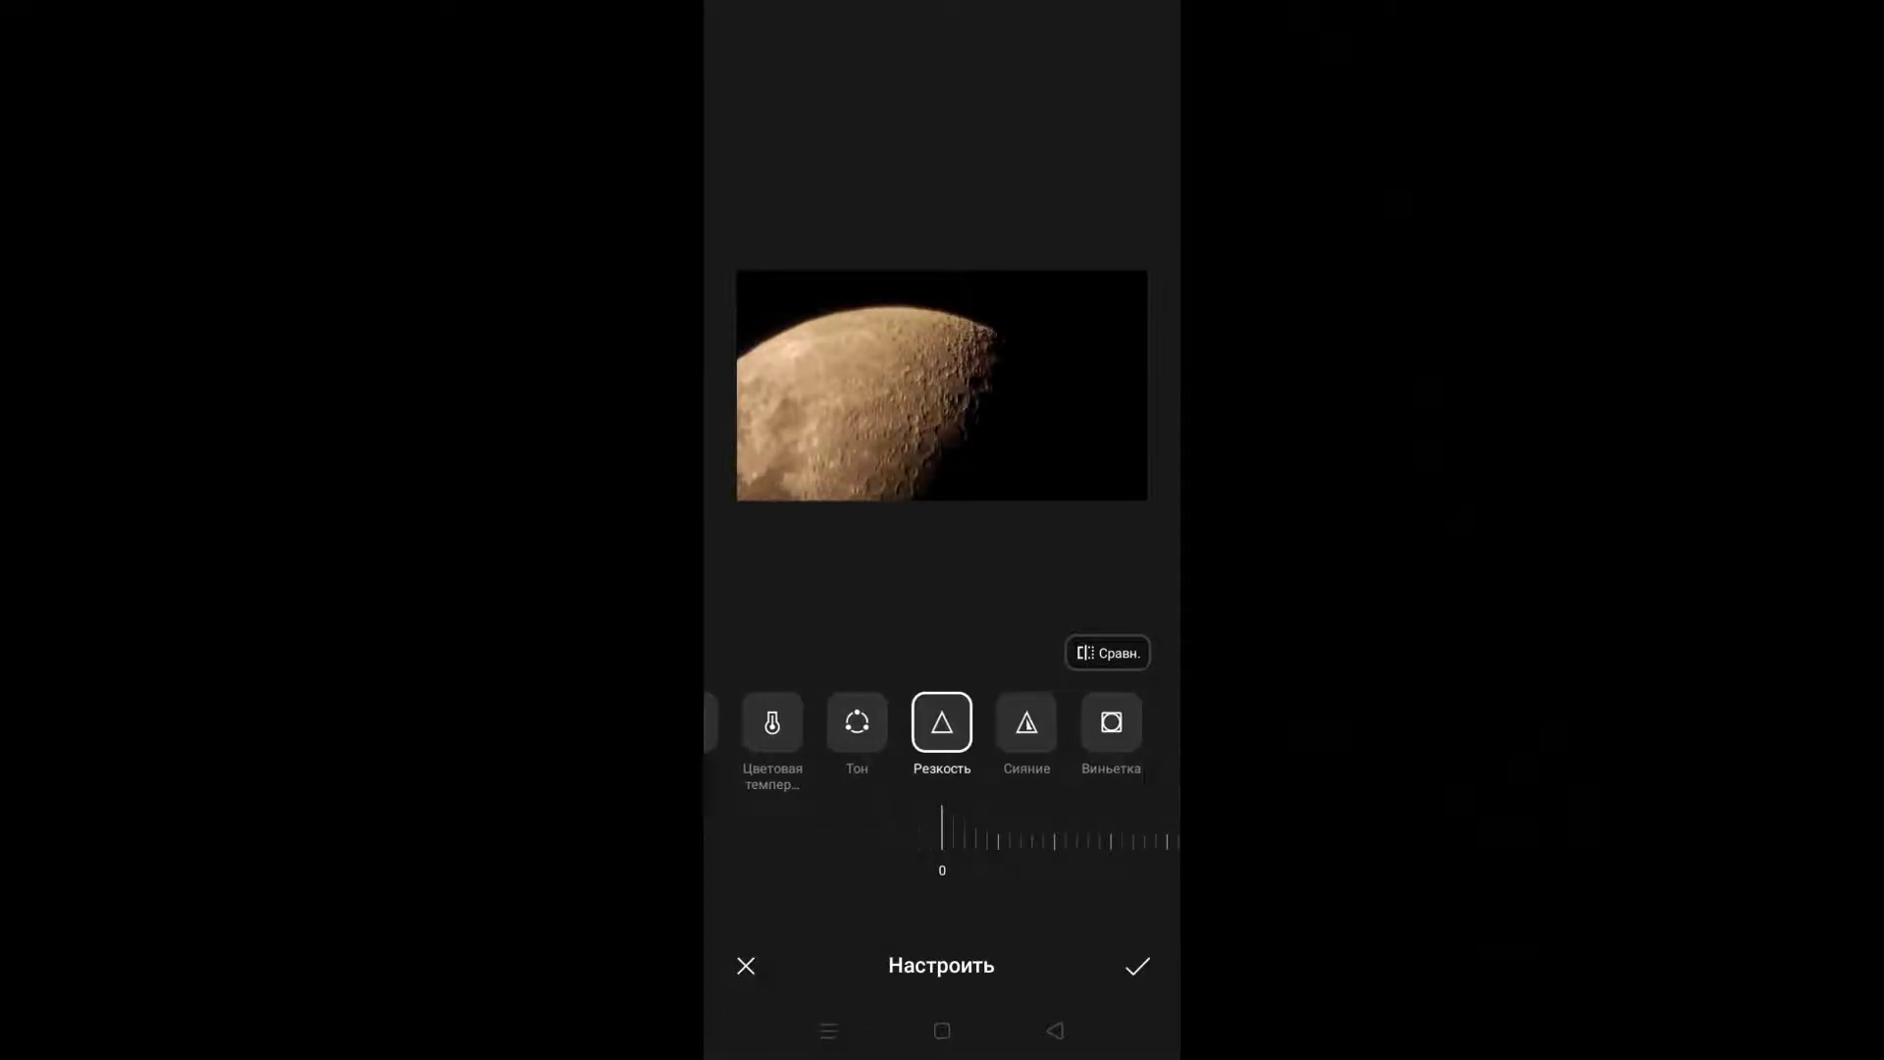
left_click(1111, 722)
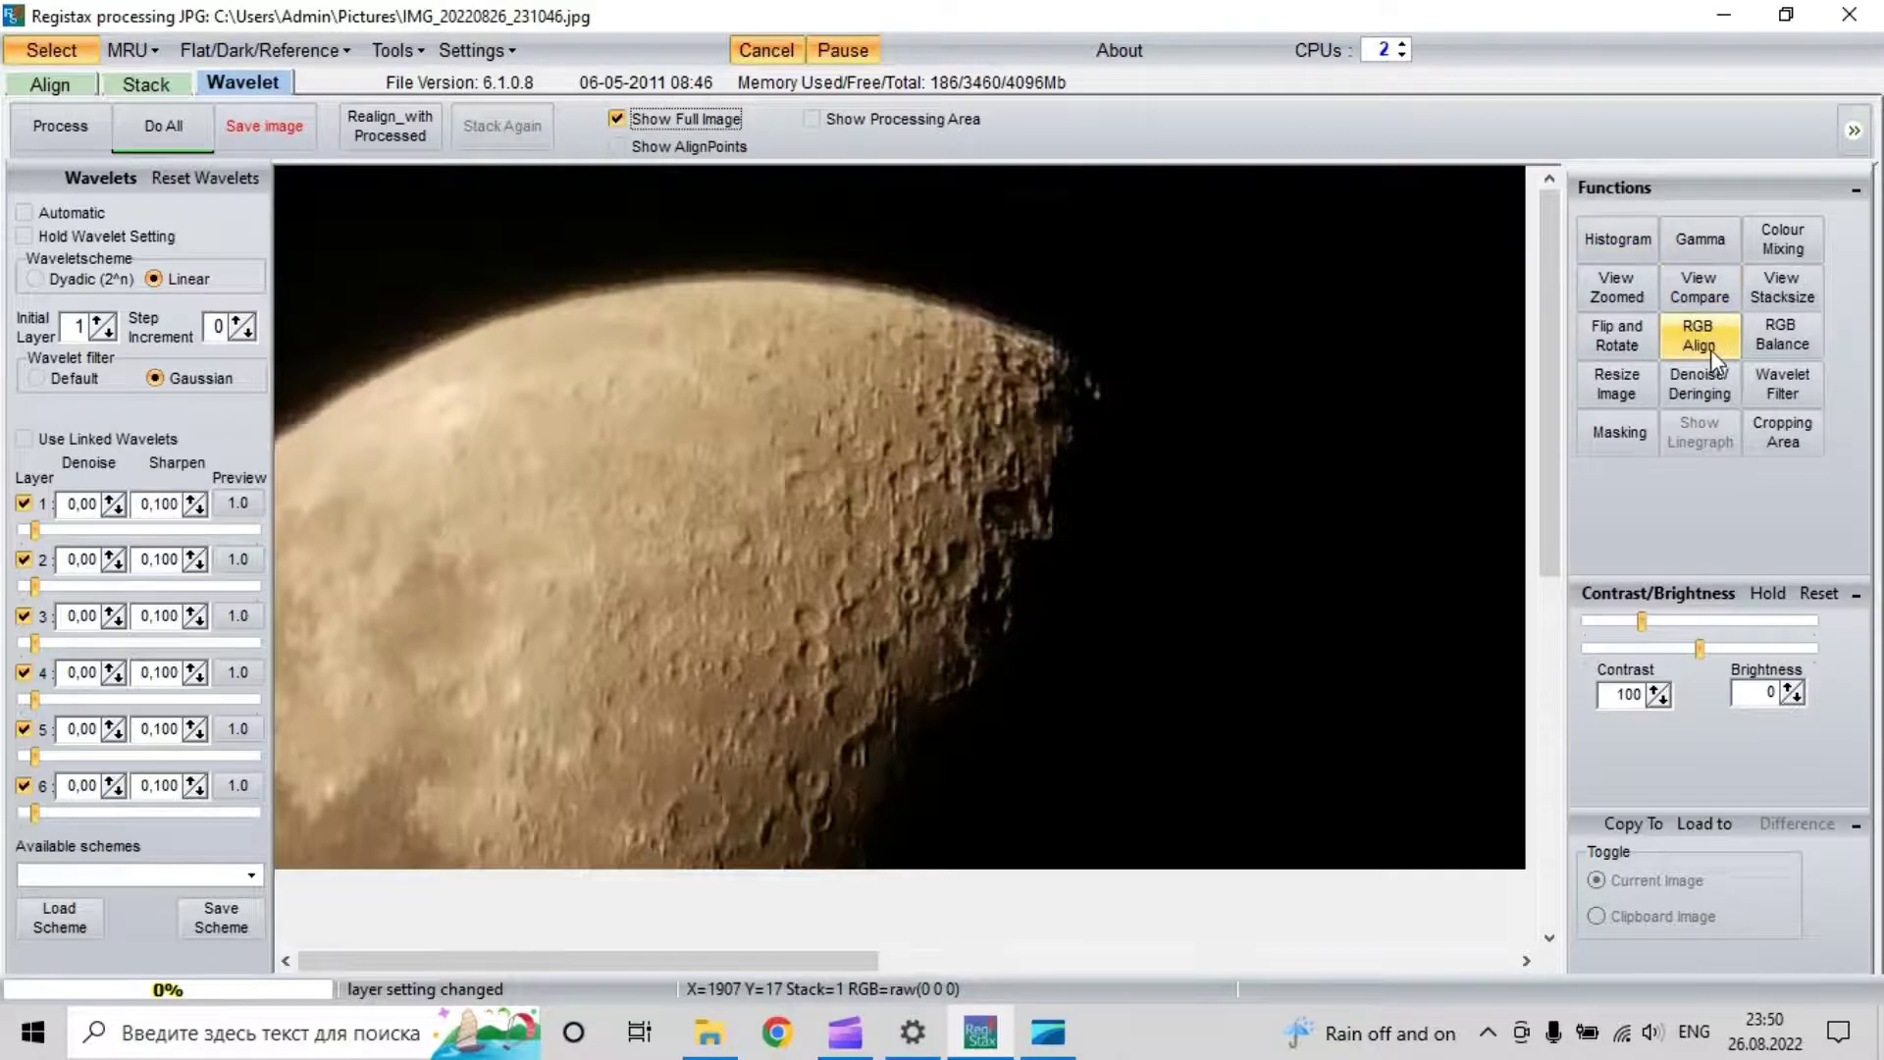
Step: Auto-balance the RGB channels to Red 0.81, Green 1.05, Blue 1.55
left_click(1786, 328)
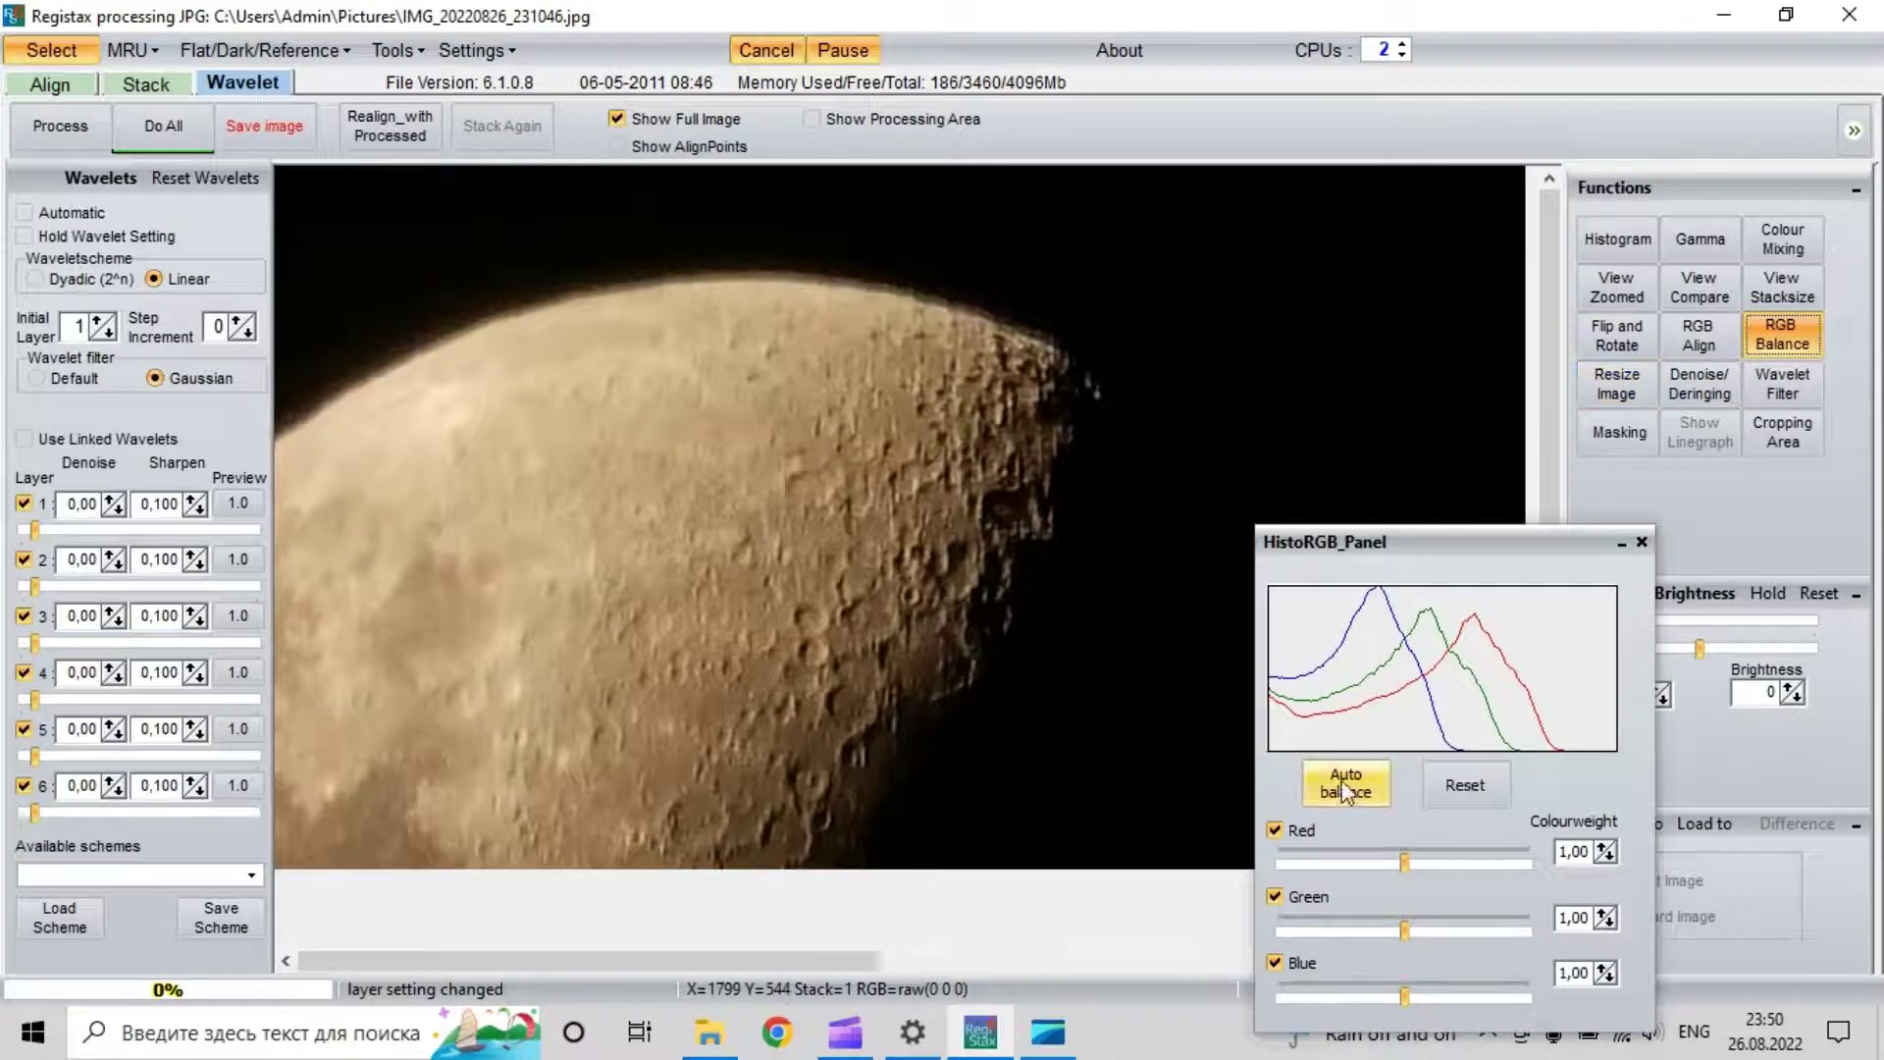
left_click(1367, 785)
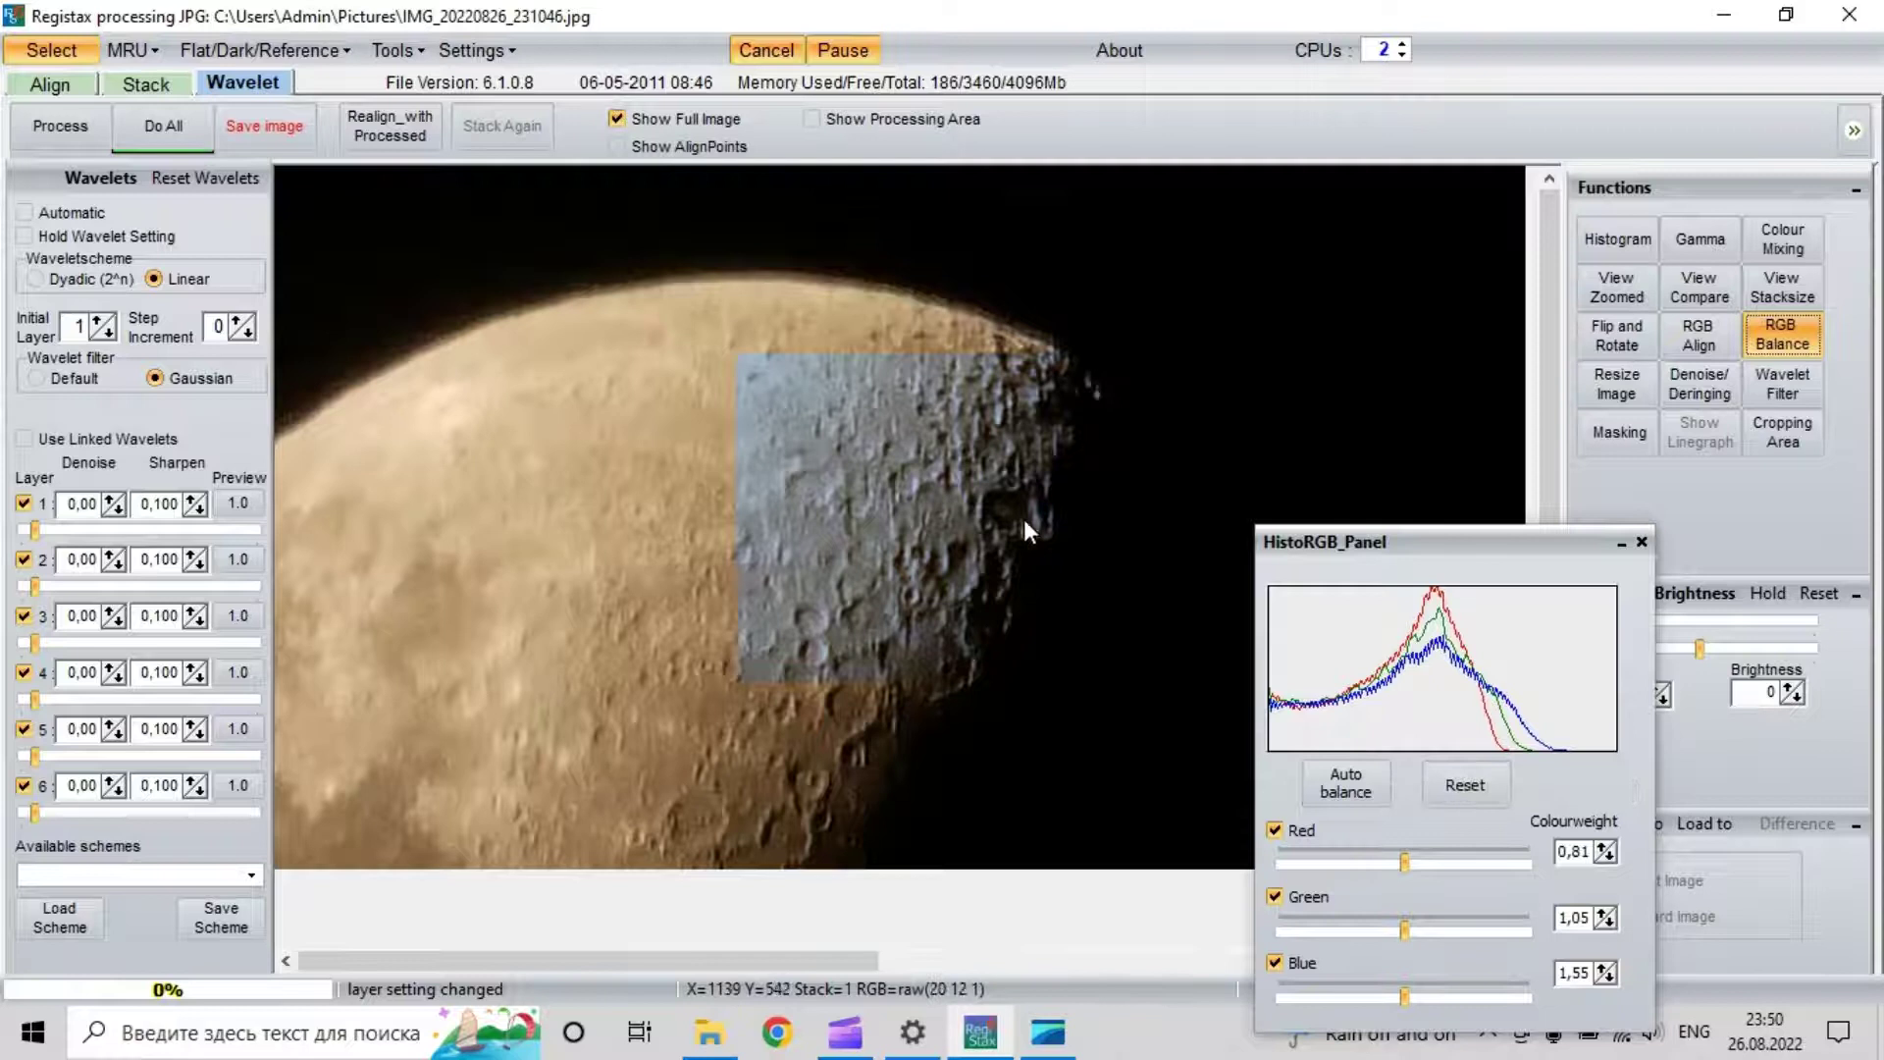
left_click(1641, 542)
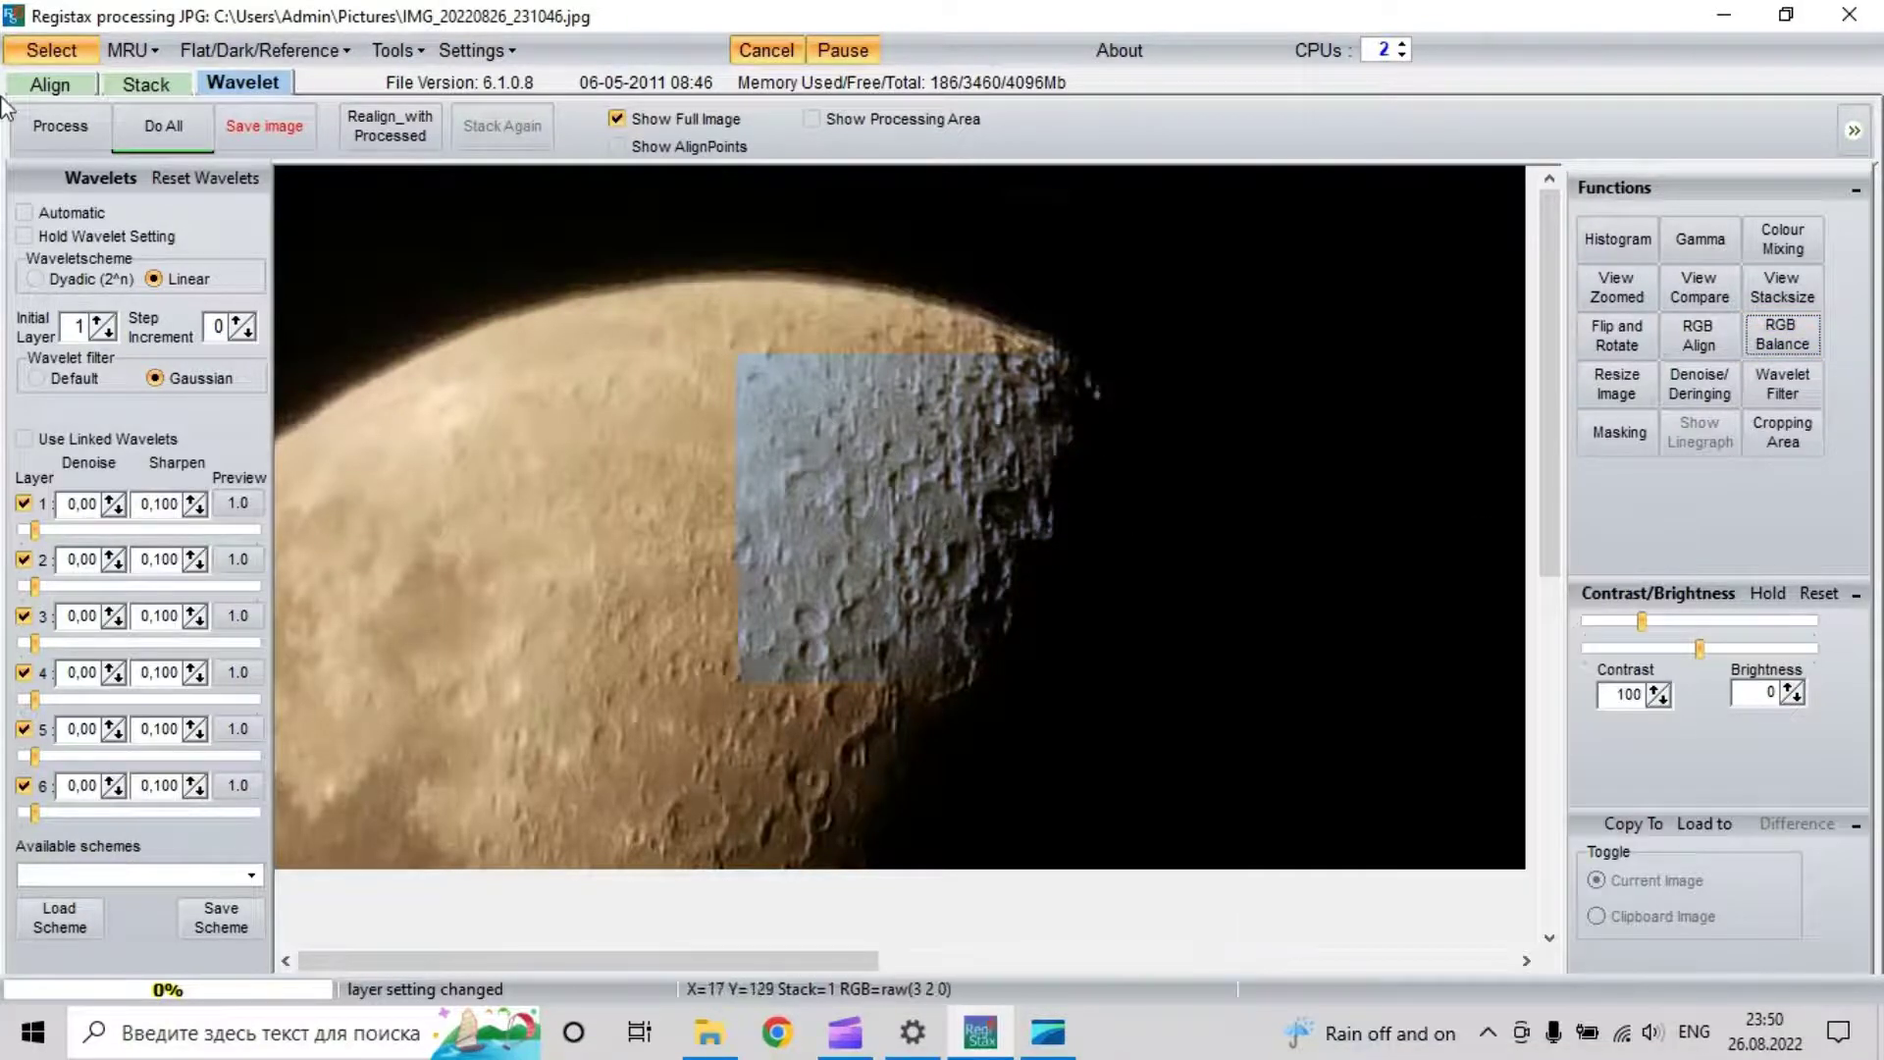
Step: Process the whole moon image with Do All to apply the bluish-grey balance
left_click(184, 132)
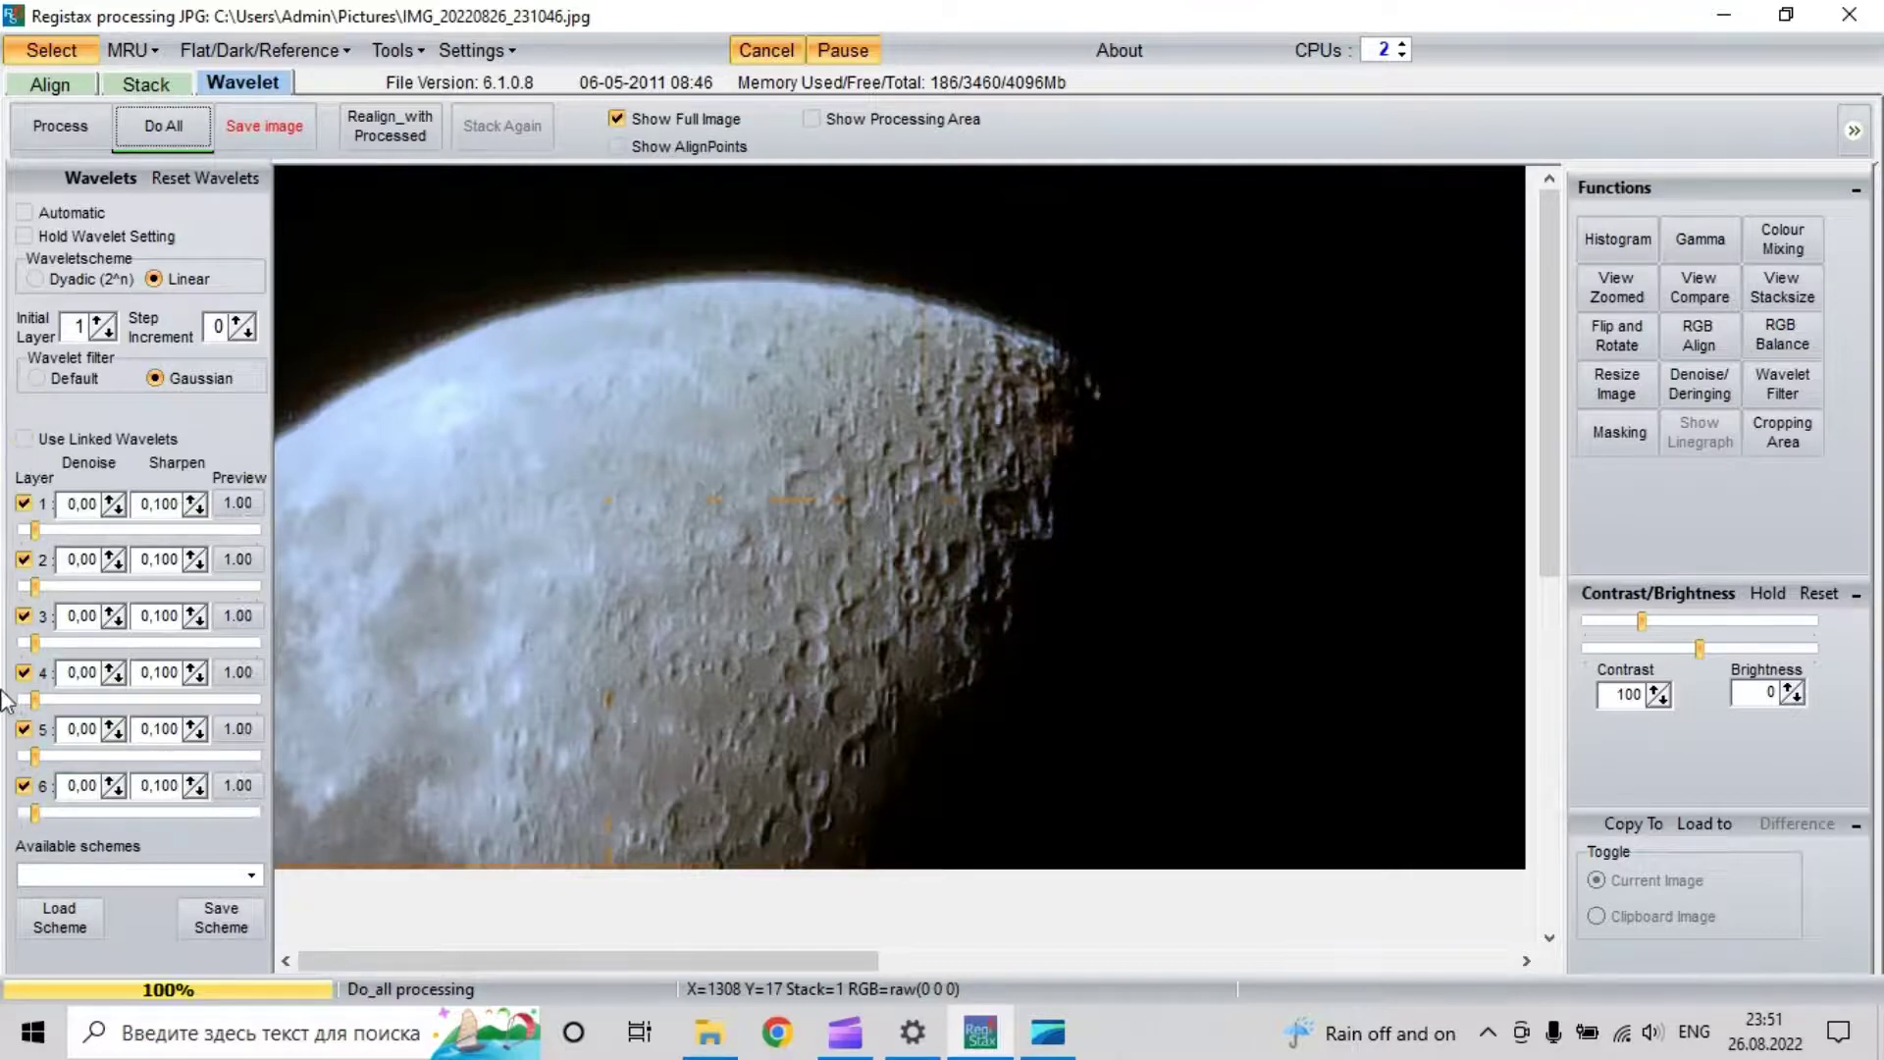
Step: Set wavelet layers 2, 4 and 5 to 13.4, 15.3 and 10.4, with layer 6 off
left_click(36, 810)
left_click_drag(37, 810, 94, 813)
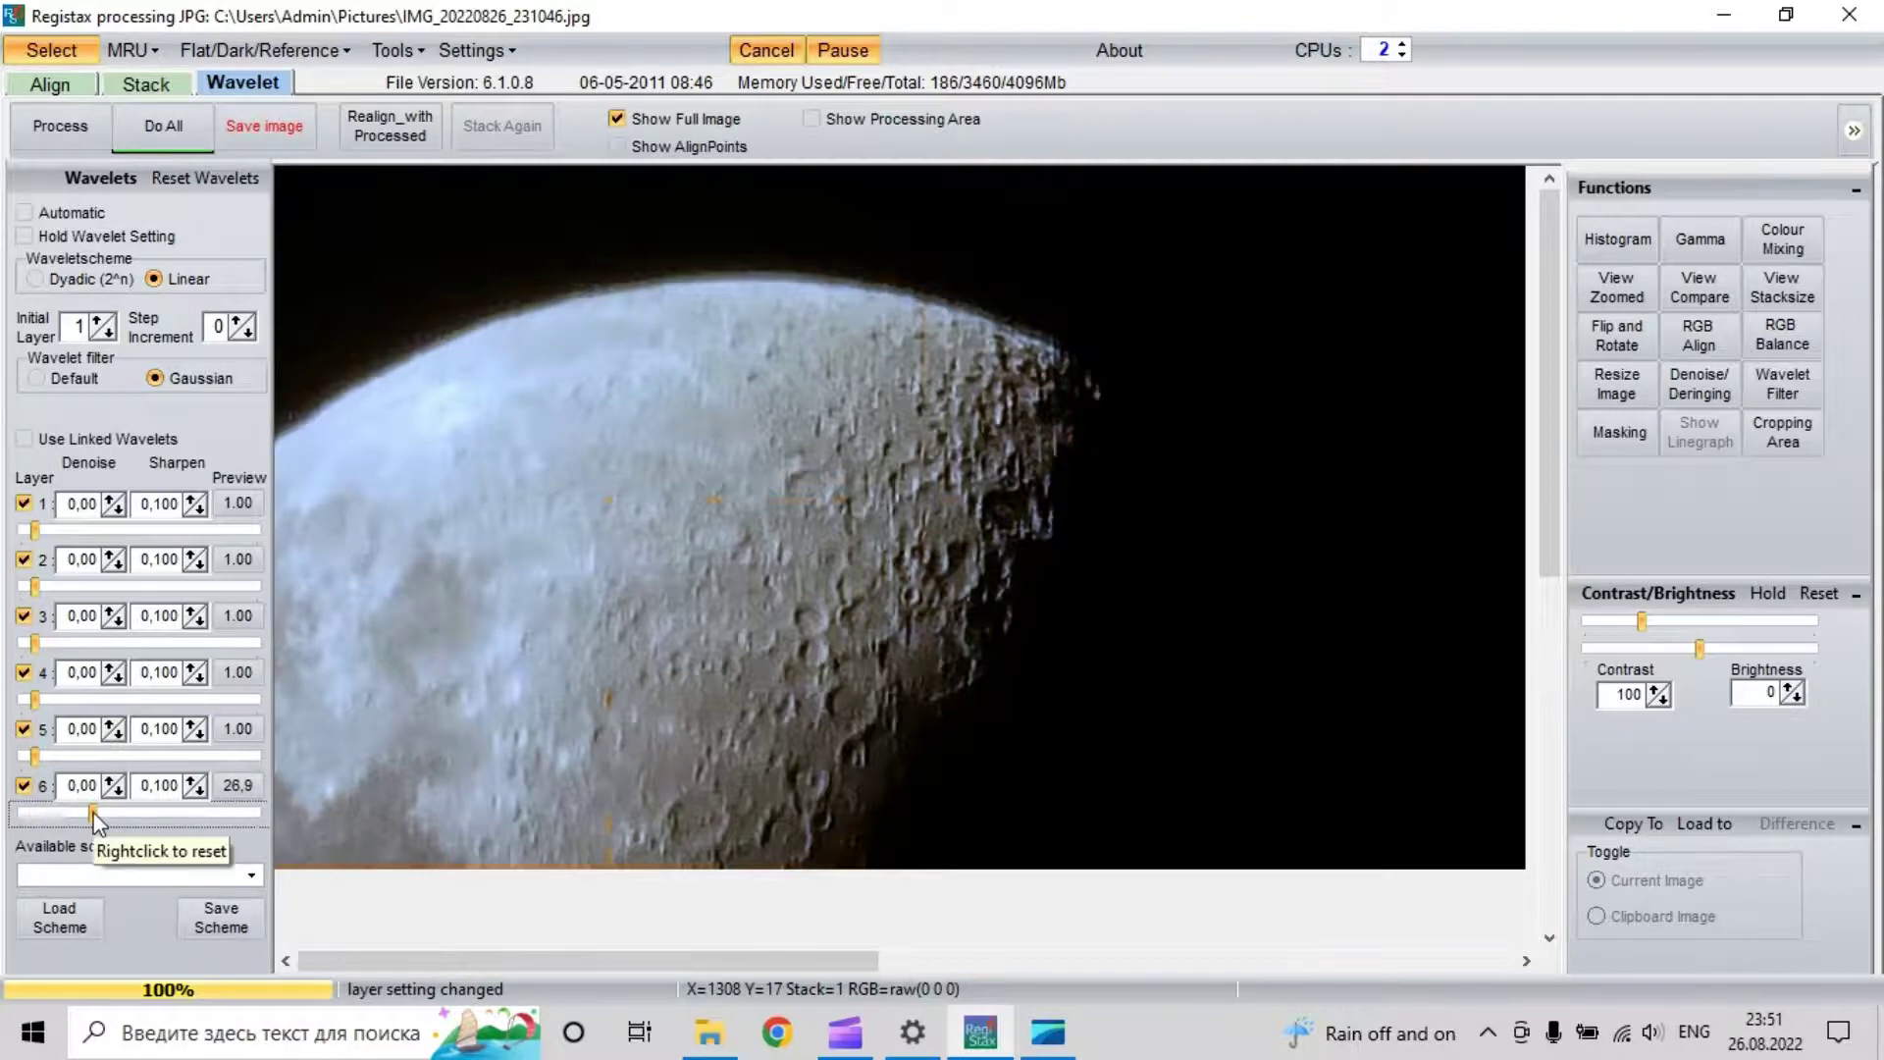
mouse_move(35, 756)
left_mouse_down()
mouse_move(64, 756)
mouse_move(103, 699)
mouse_move(53, 698)
mouse_move(46, 756)
left_mouse_up()
left_click_drag(34, 642, 40, 643)
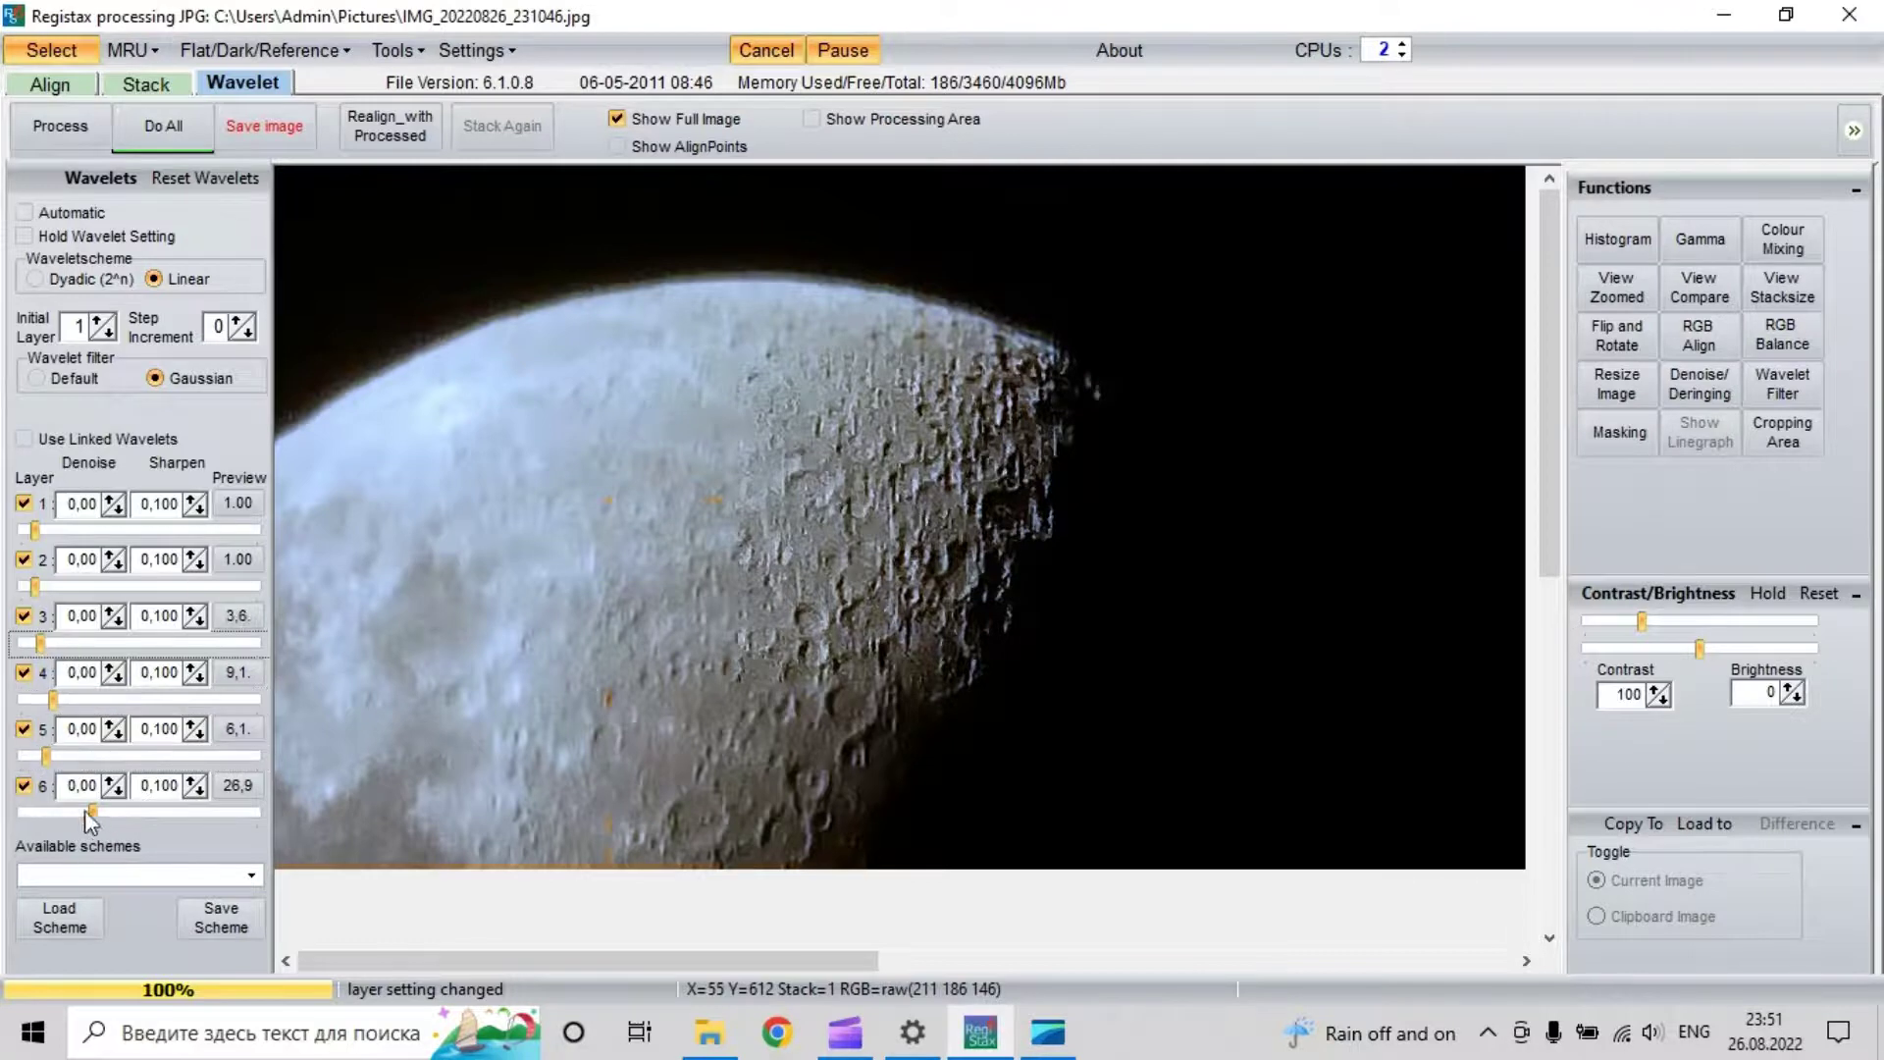
left_click_drag(91, 812, 69, 813)
left_click_drag(36, 530, 37, 643)
left_click(22, 785)
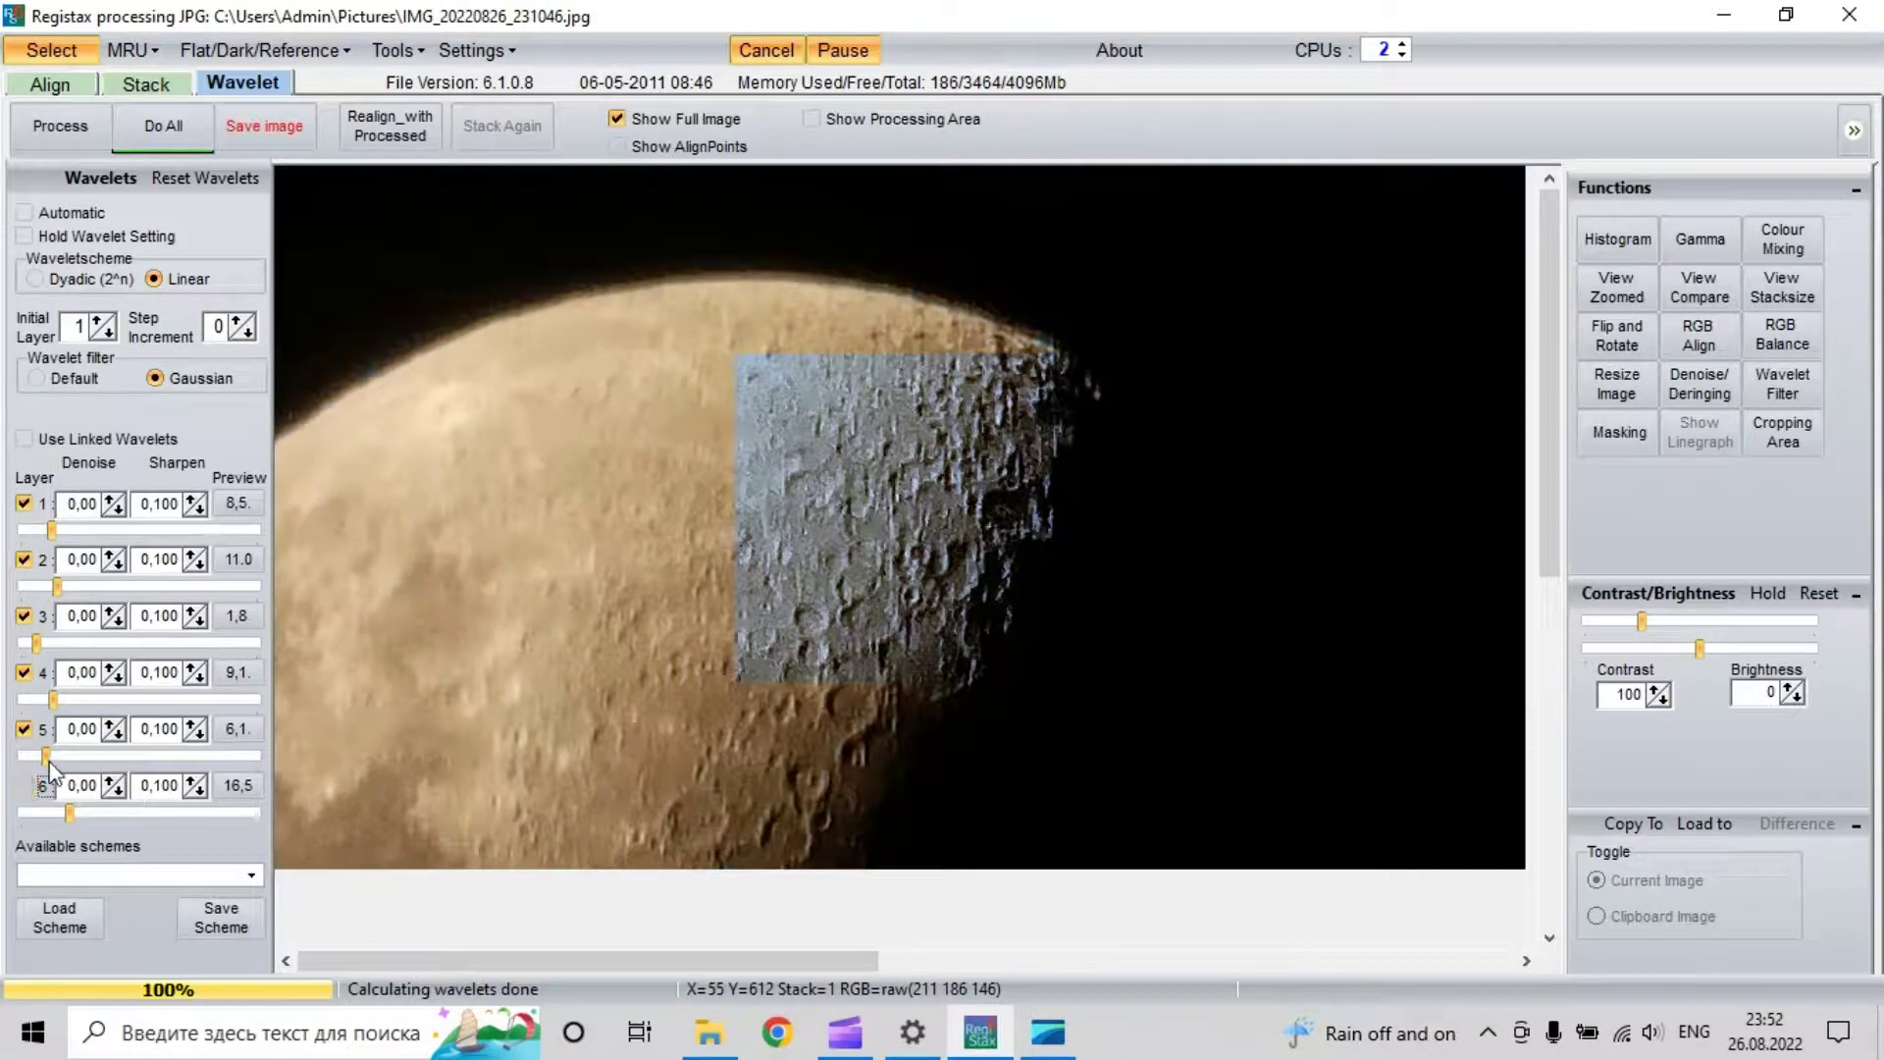
left_click_drag(49, 762, 70, 588)
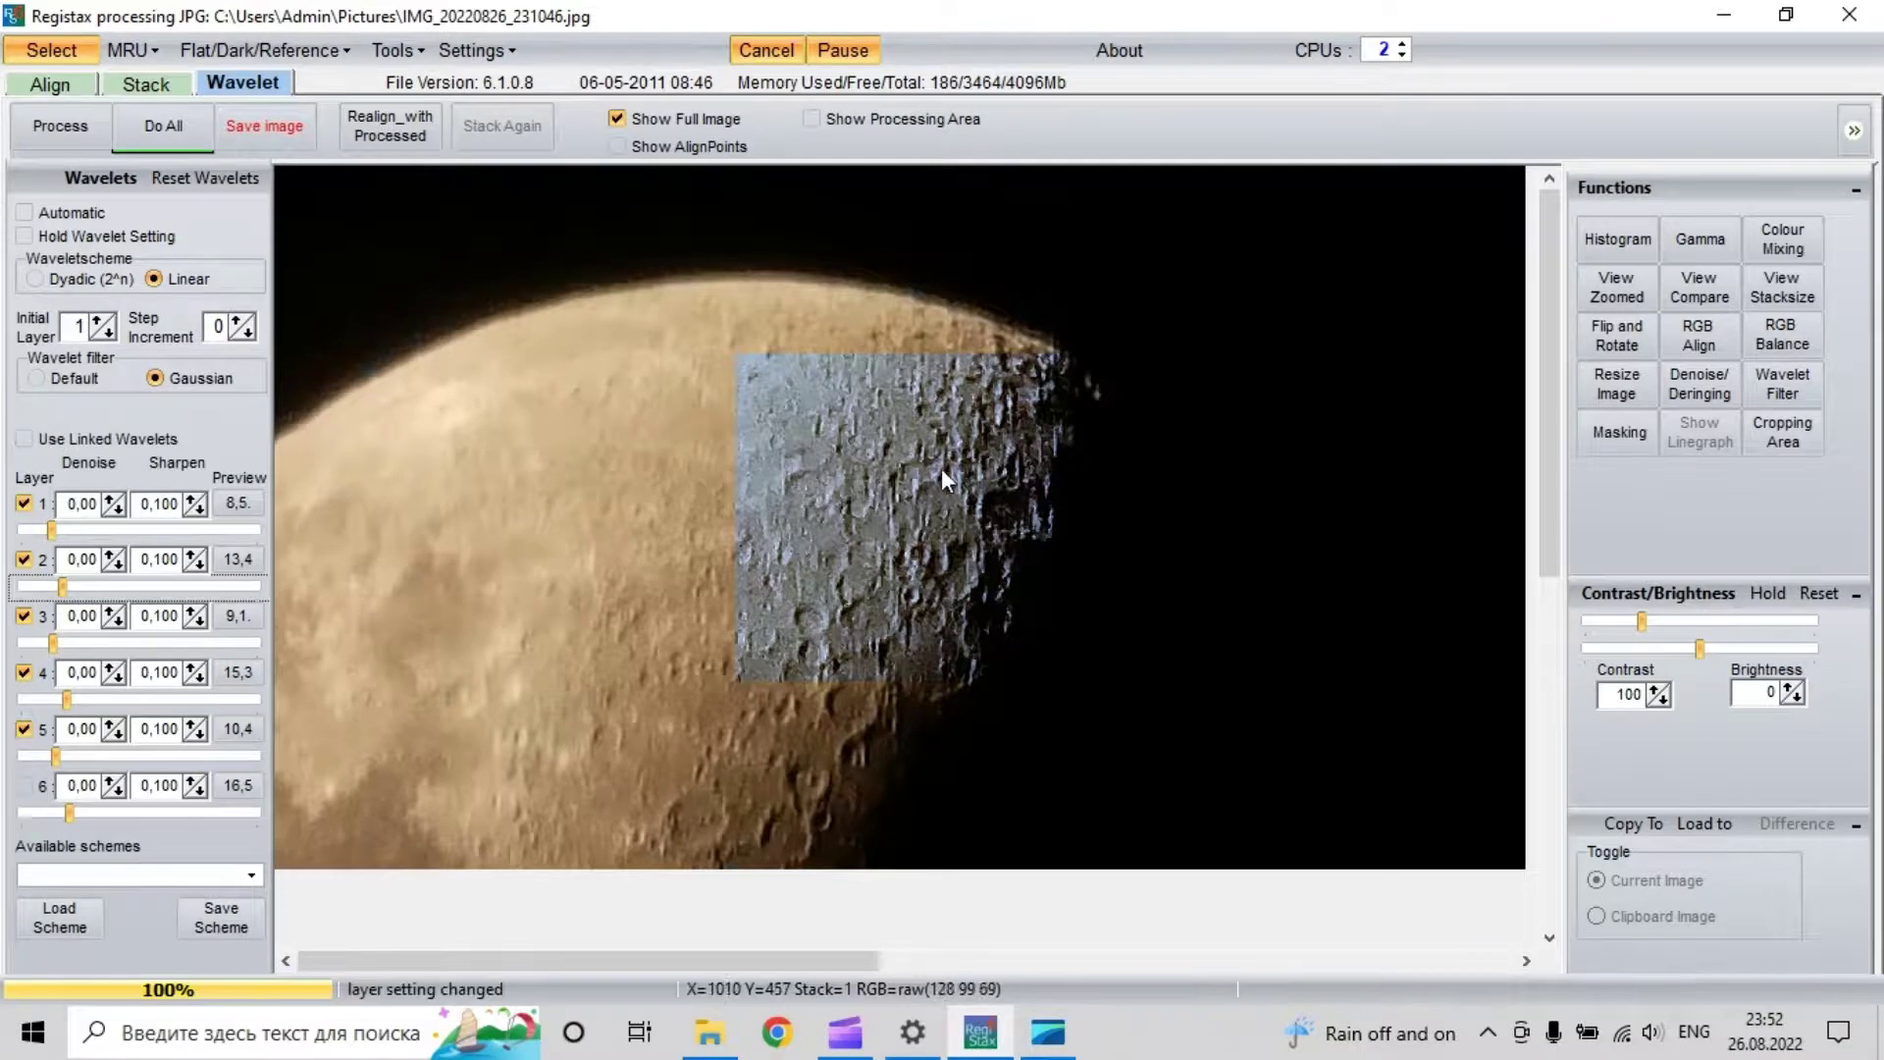
Step: Run Do All so the wavelet sharpening covers the full moon image
left_click(169, 128)
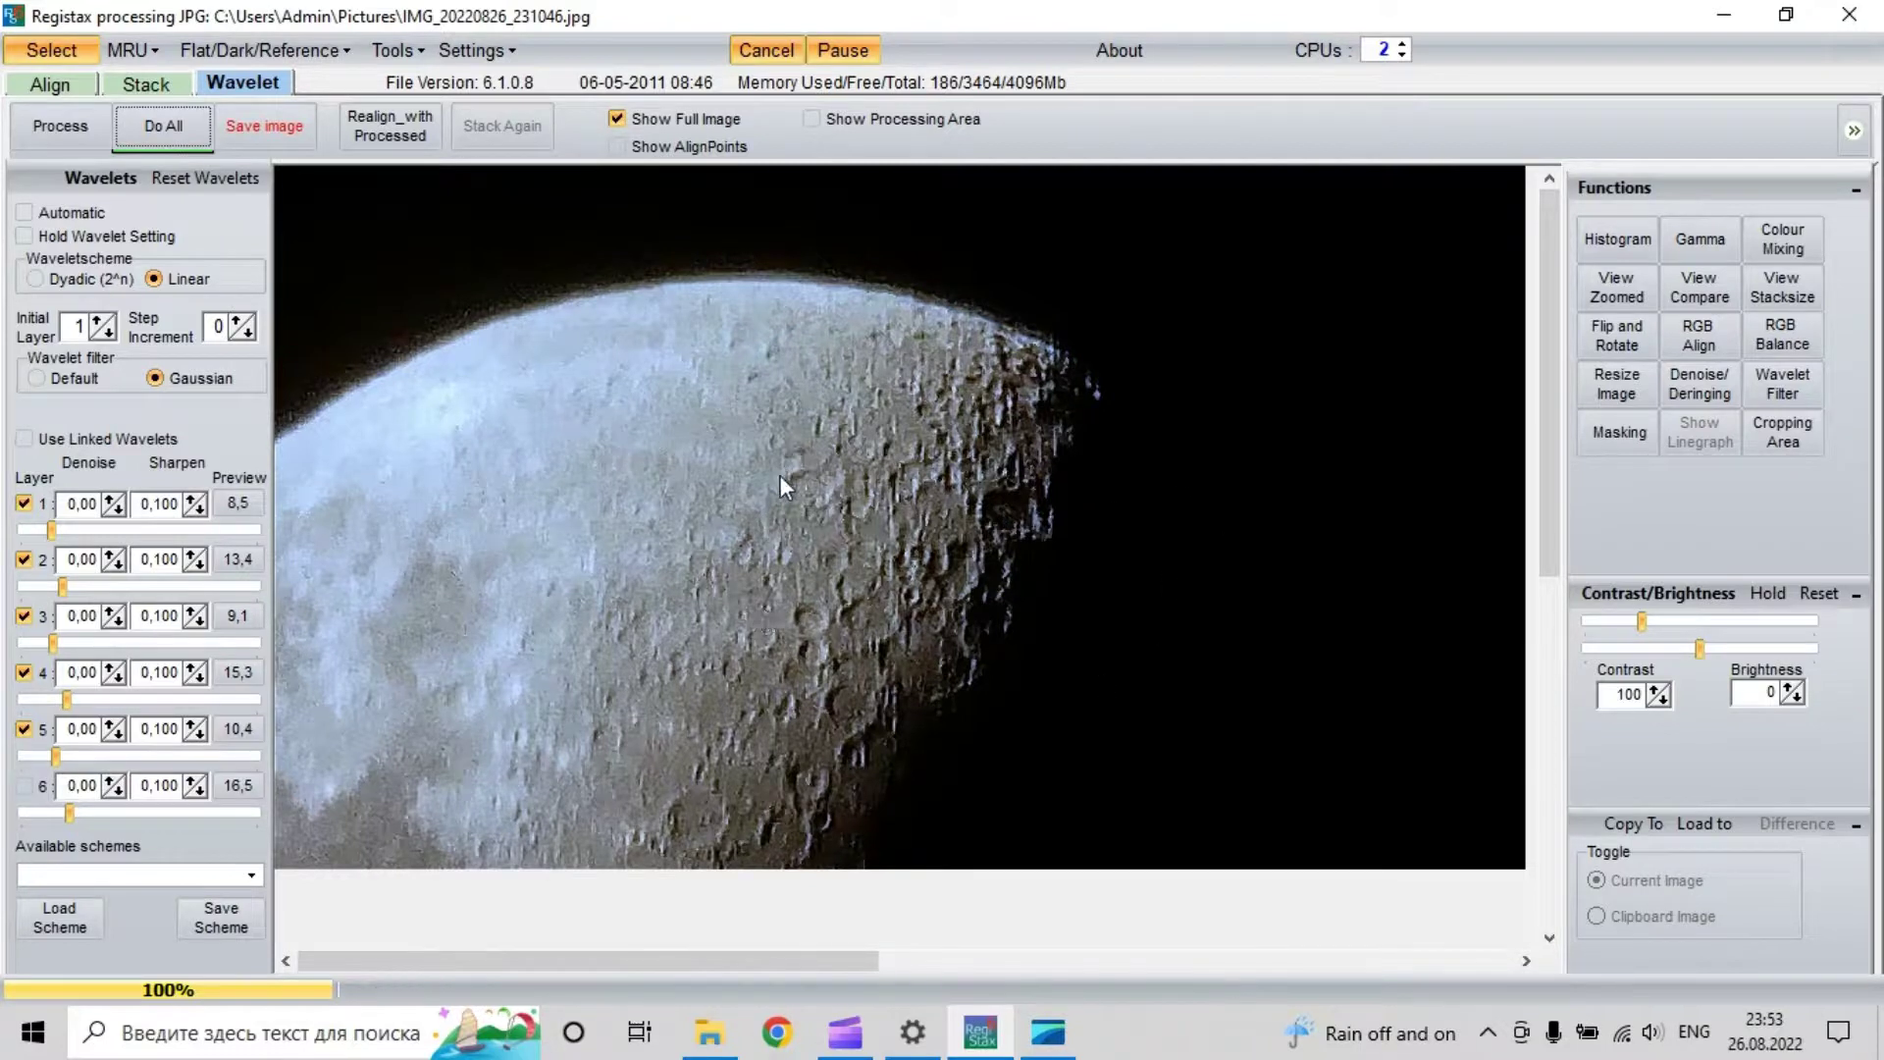
Step: Turn off Show Full Image to inspect the craters at 1:1 size
left_click(617, 118)
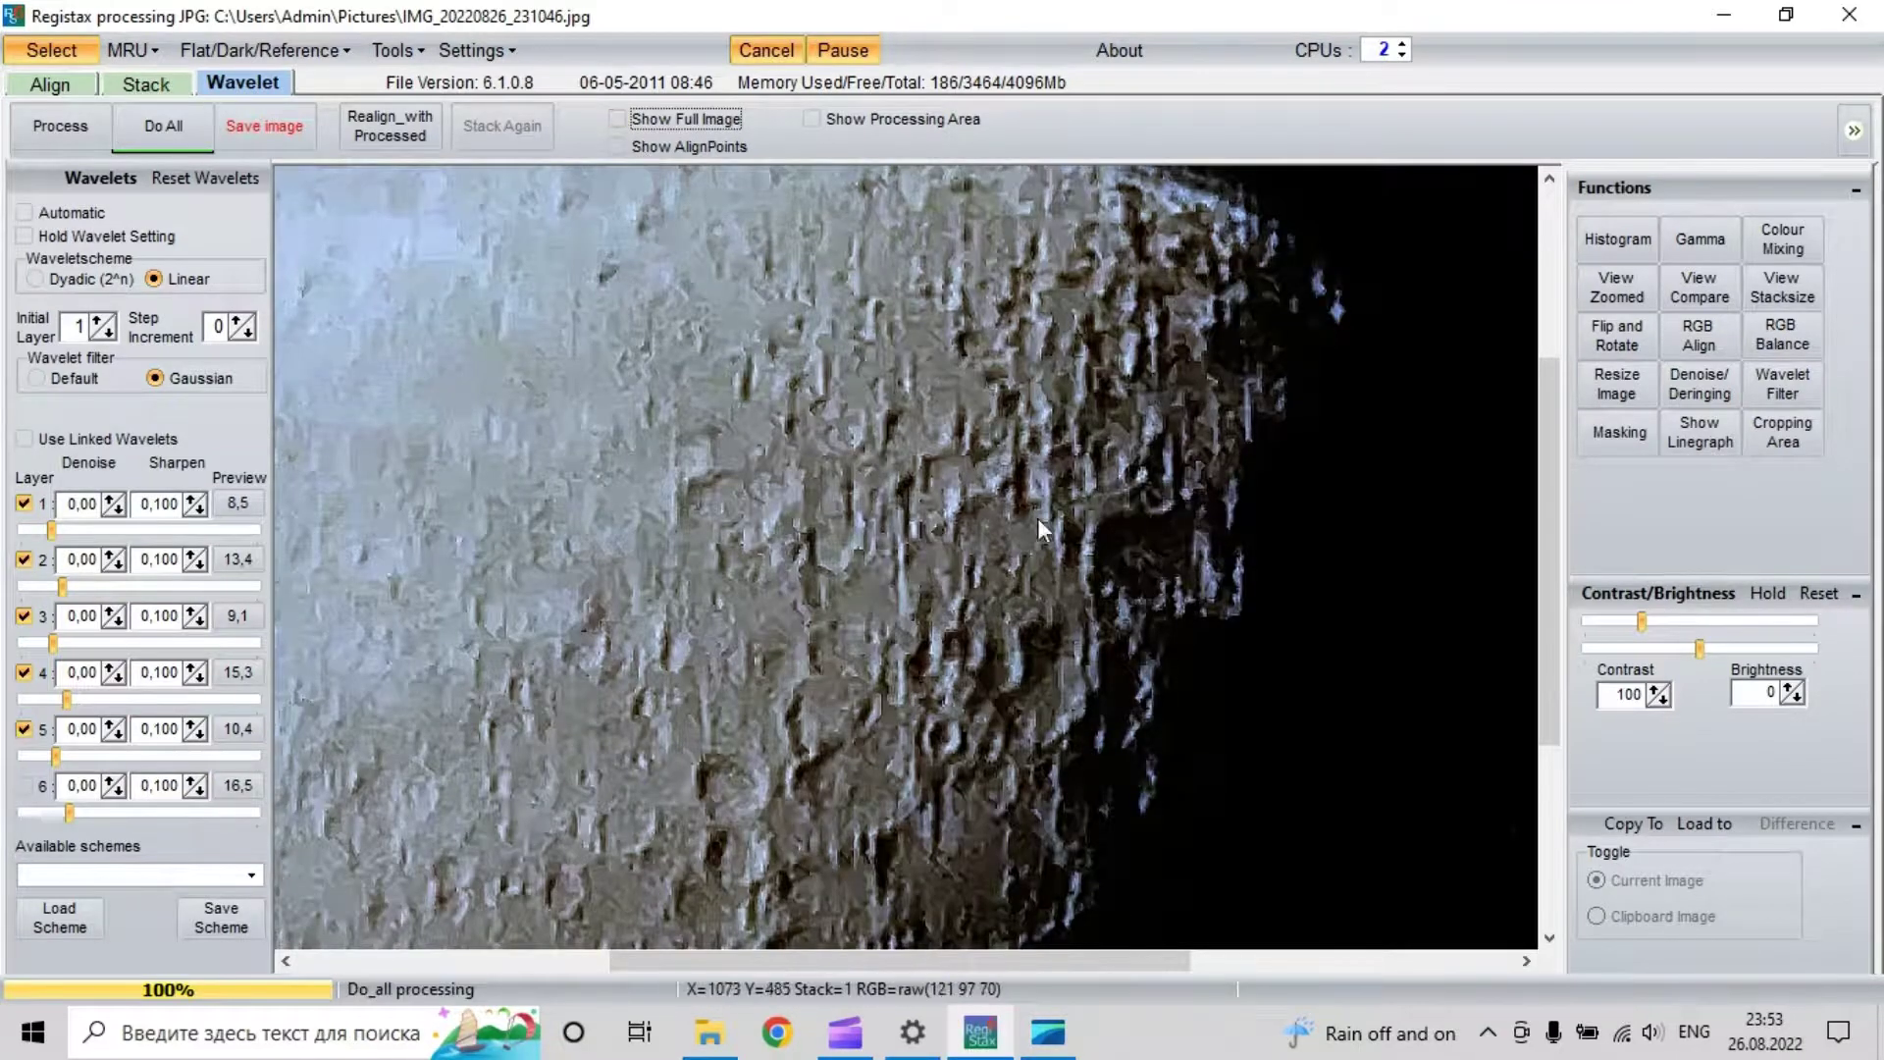